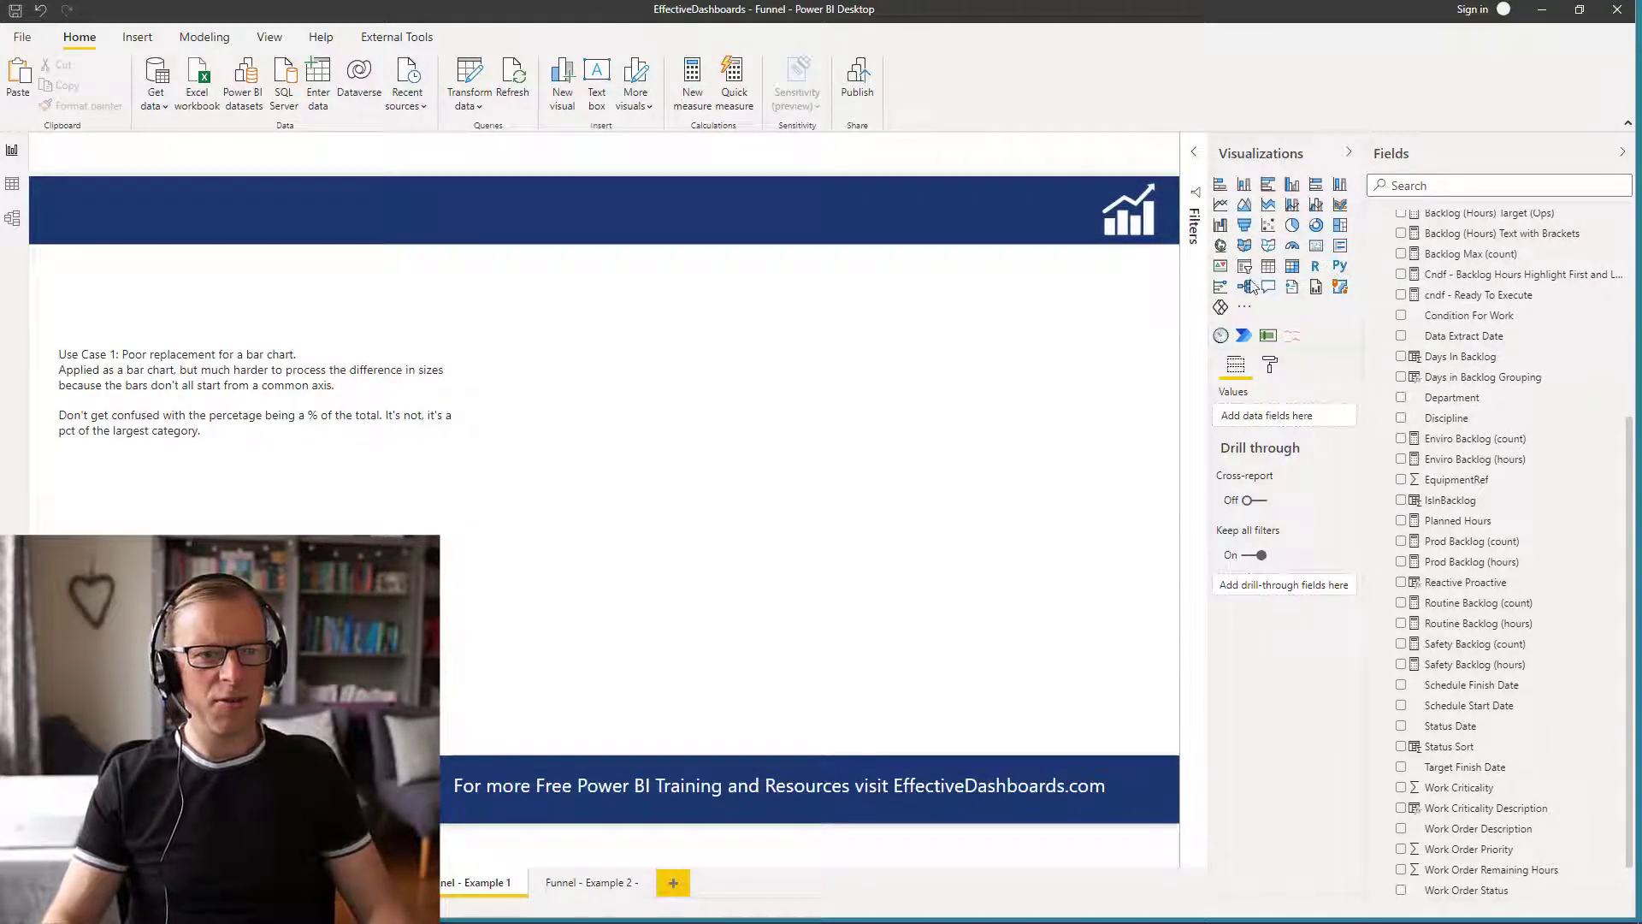
# - Place an empty funnel visual on the page and stretch it to fill the area beside the notes
pyautogui.click(1246, 228)
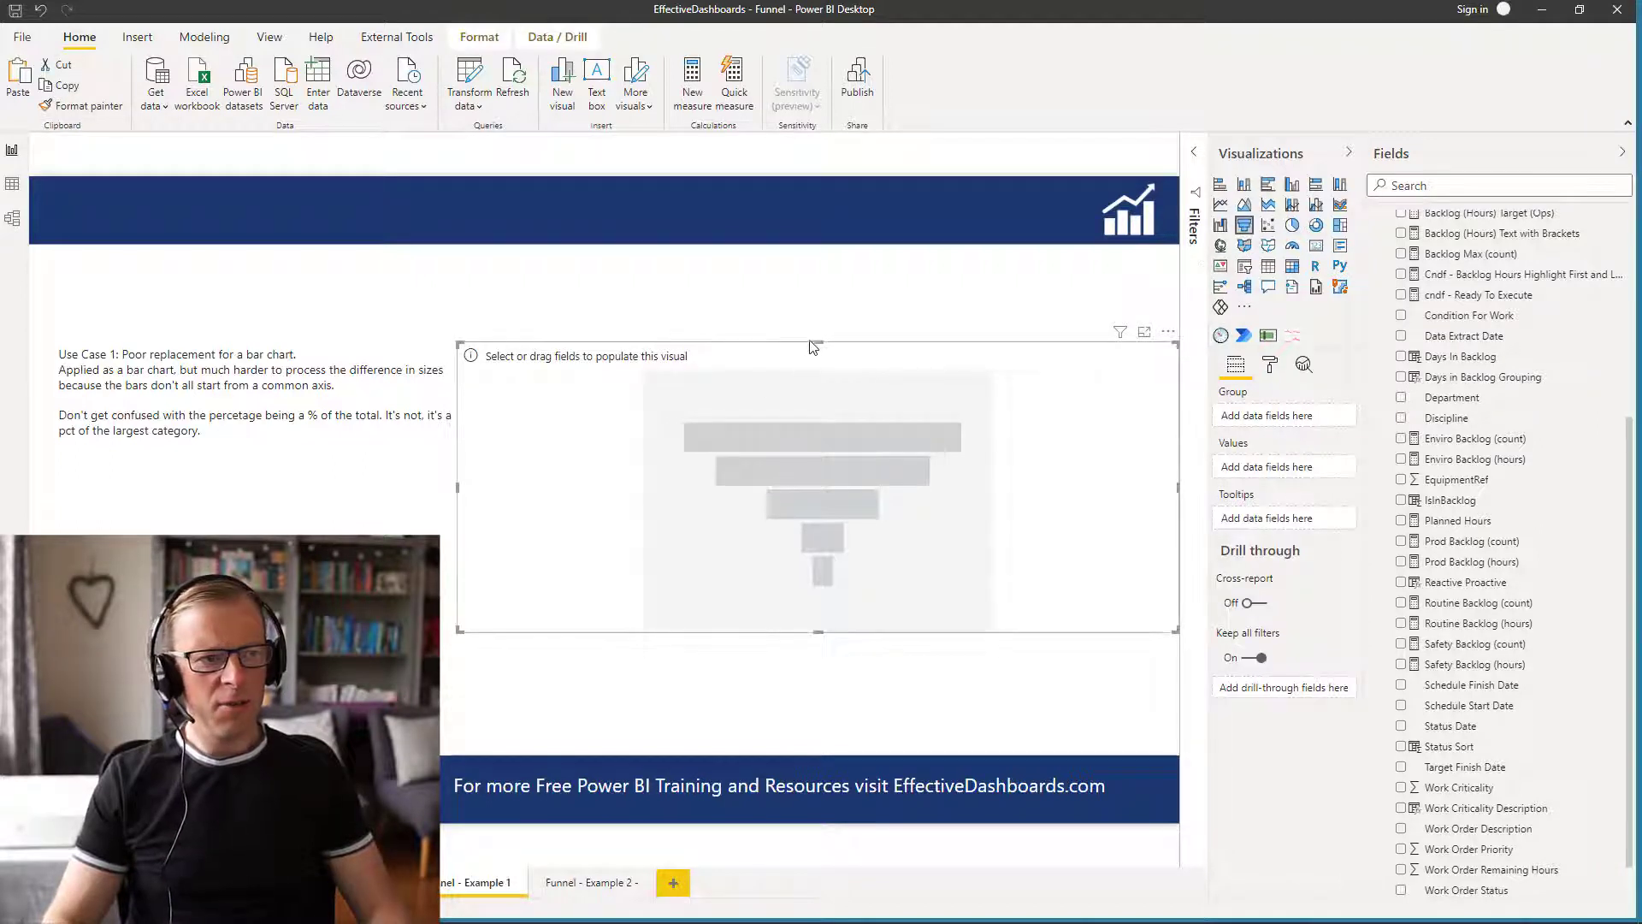
pyautogui.moveTo(817, 340); pyautogui.dragTo(819, 297)
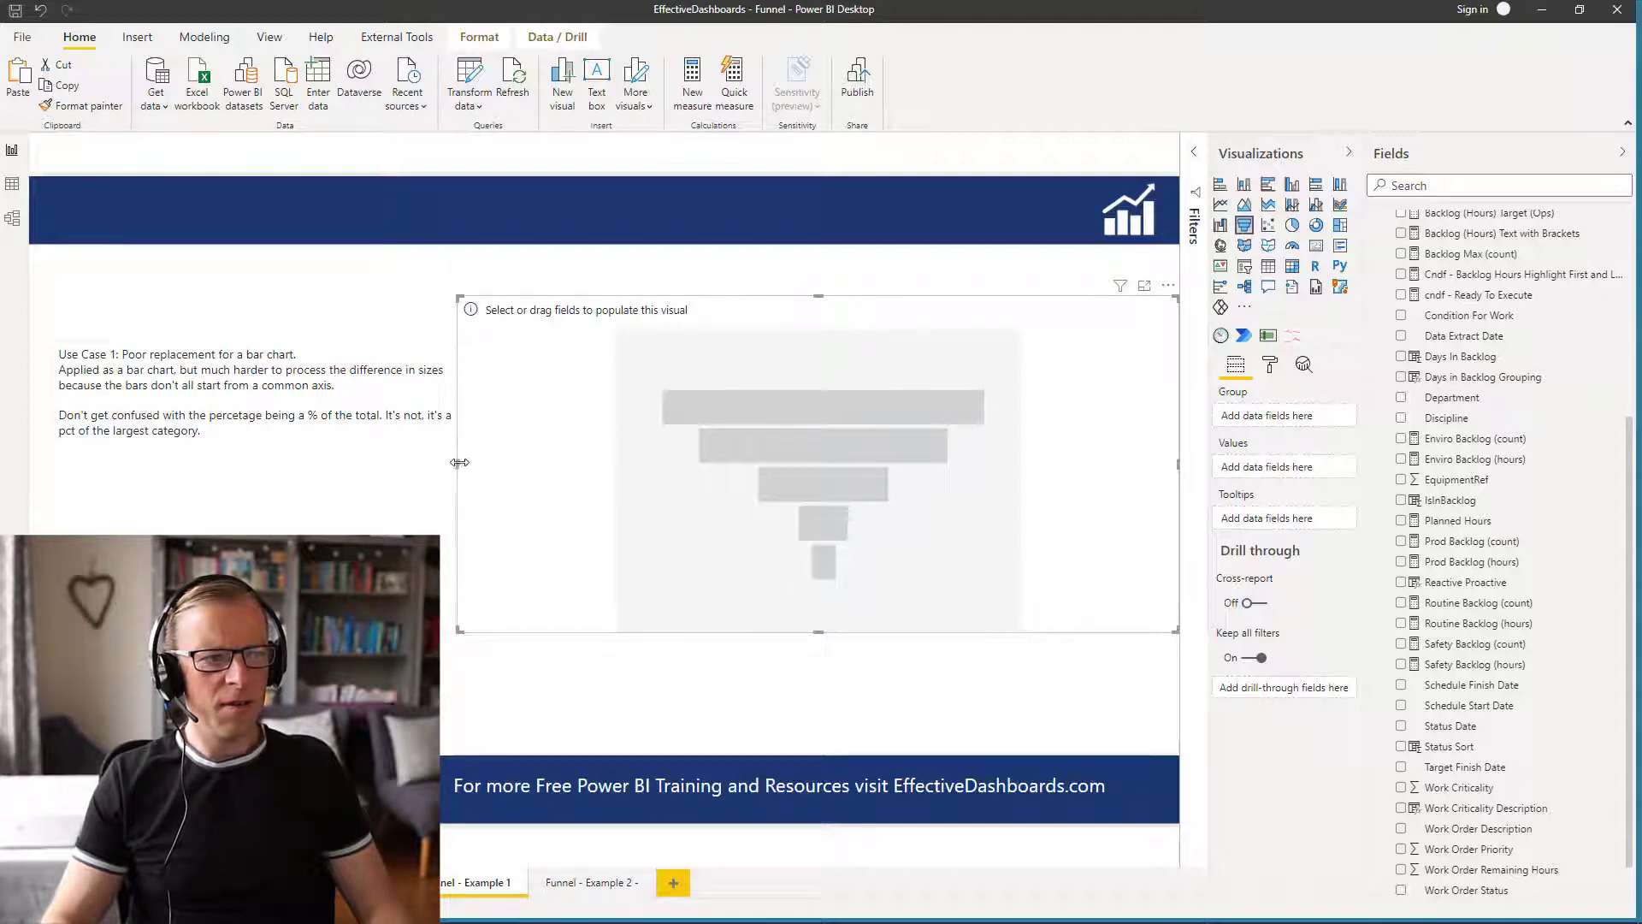
pyautogui.moveTo(462, 469); pyautogui.dragTo(547, 462)
pyautogui.moveTo(862, 631); pyautogui.dragTo(851, 717)
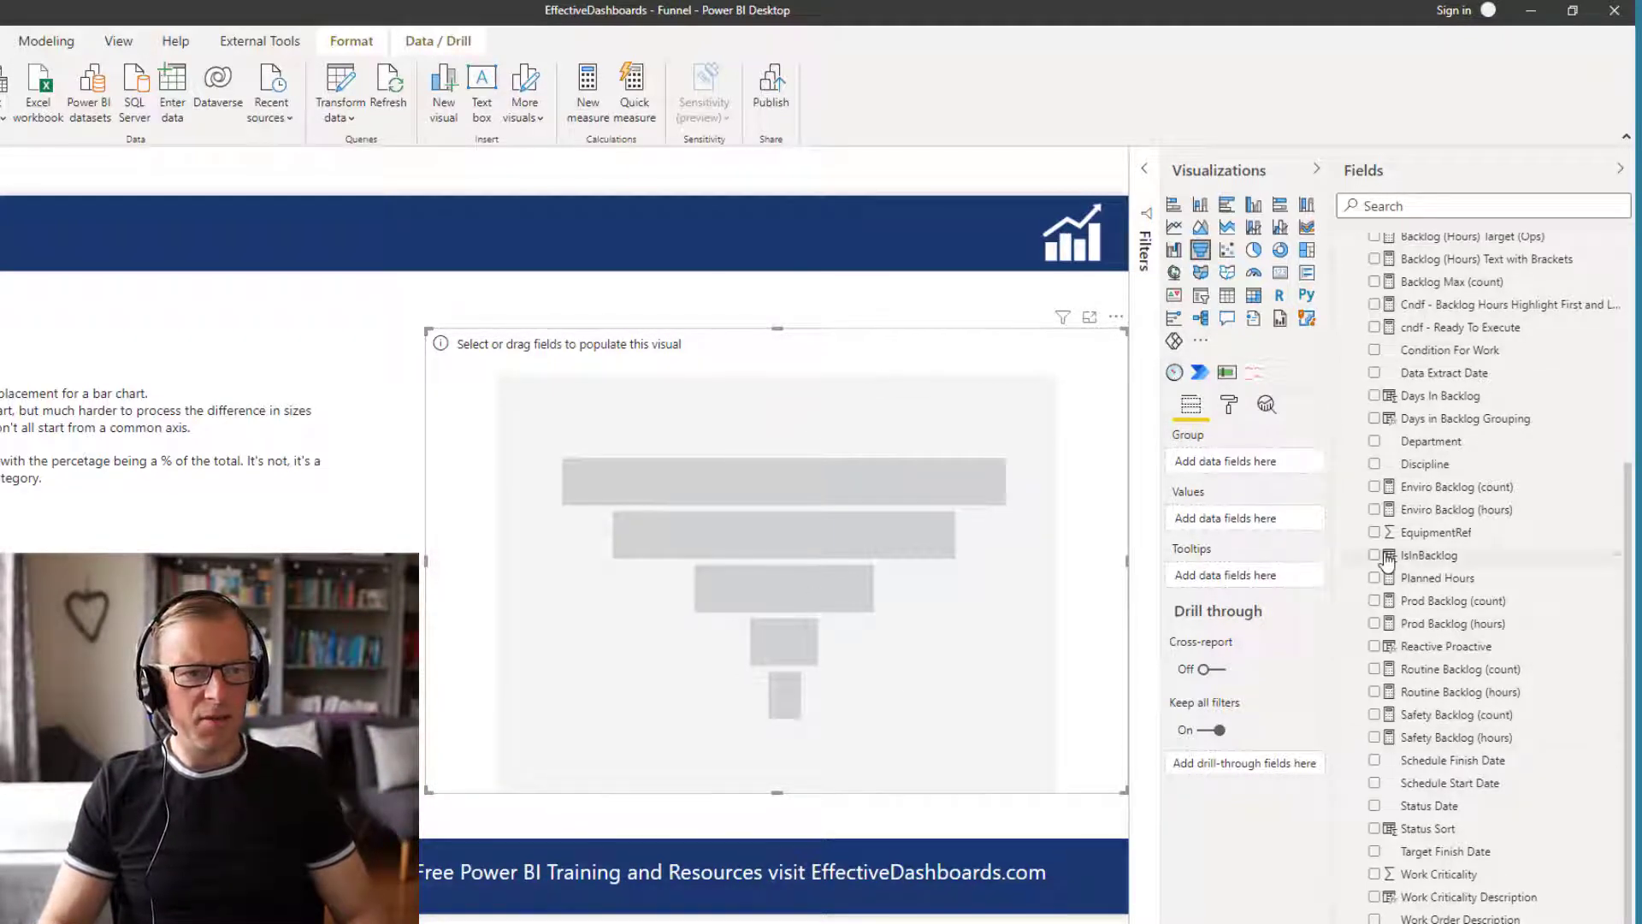
# - Put Discipline in Group and Backlog (Count) in Values, then narrow the Fields pane
pyautogui.moveTo(1115, 795); pyautogui.dragTo(1105, 798)
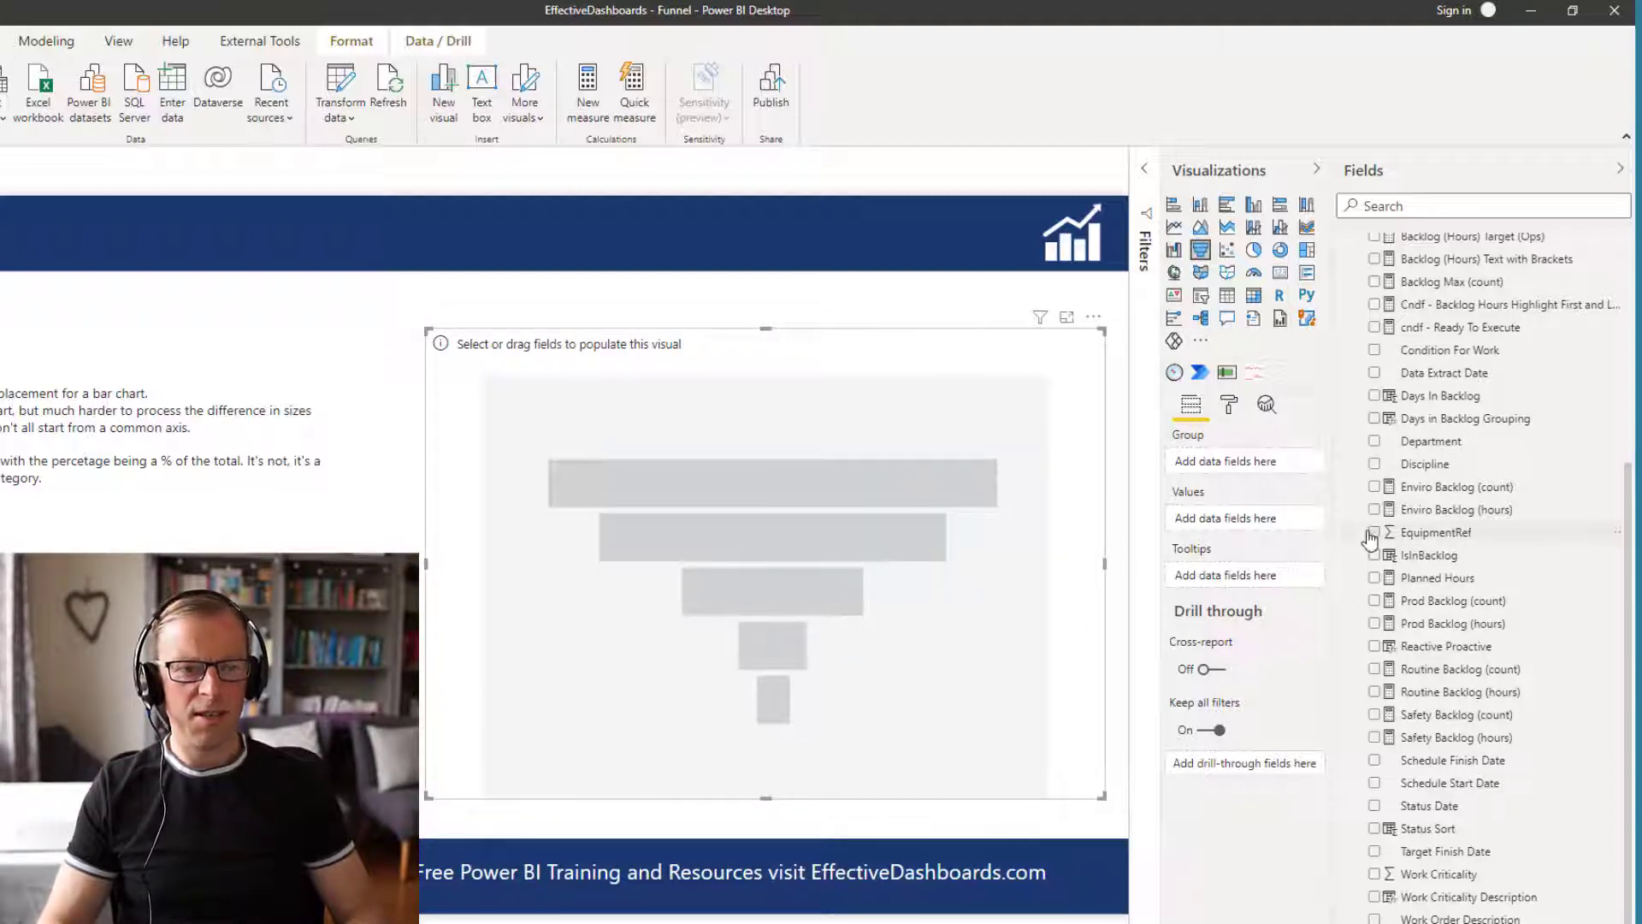
pyautogui.moveTo(1455, 446); pyautogui.dragTo(1264, 460)
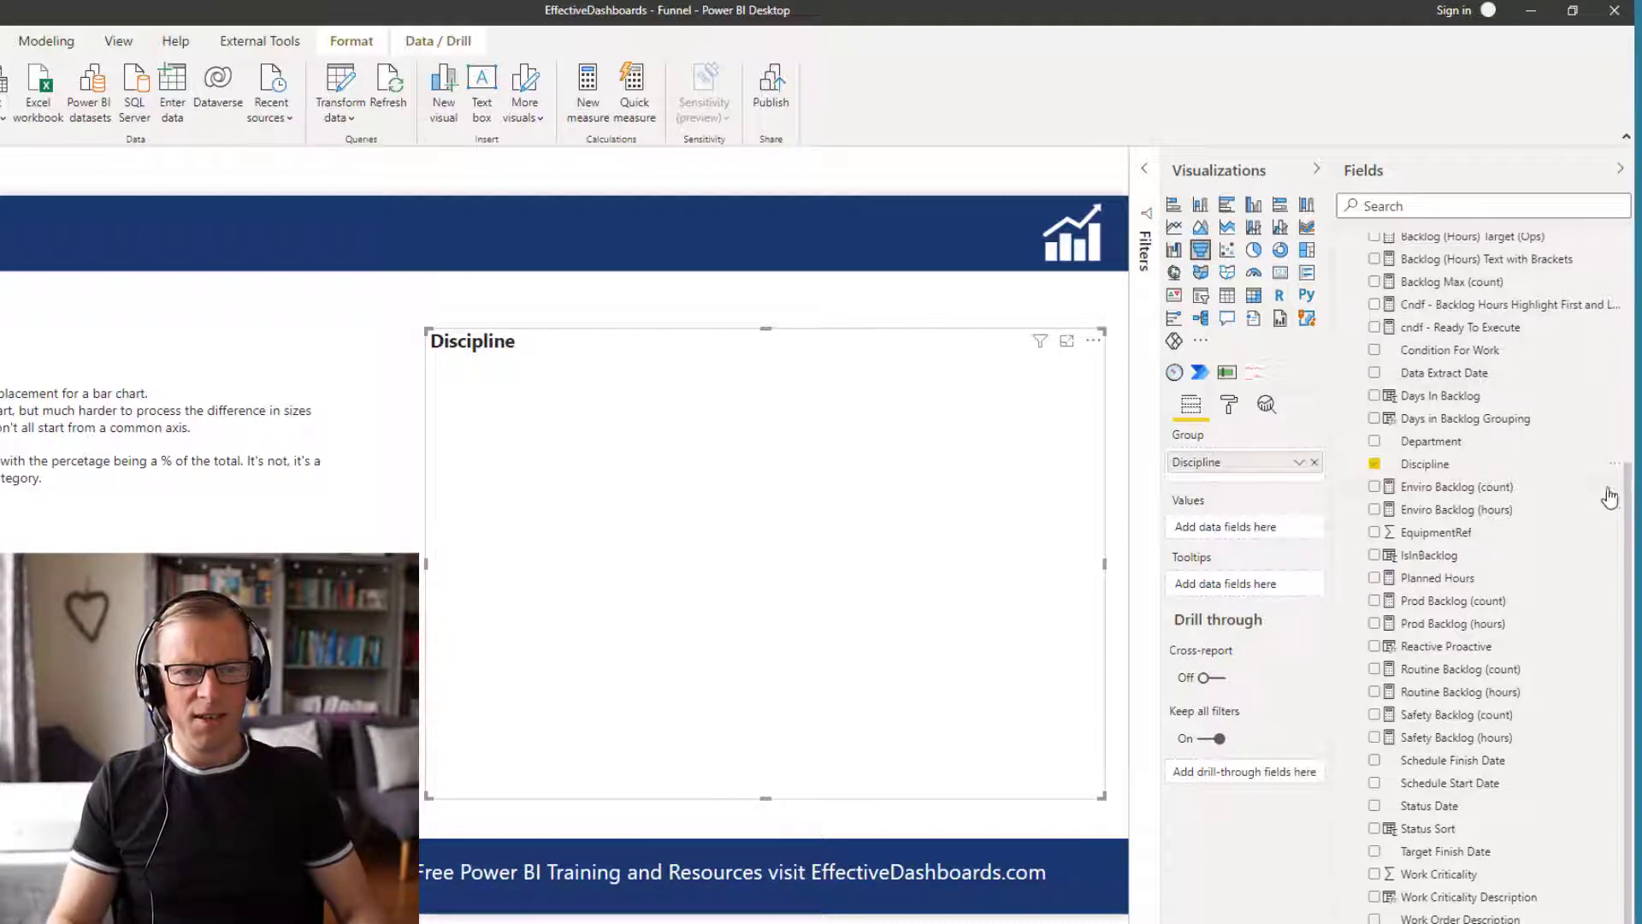
pyautogui.scroll(3, 1496, 325)
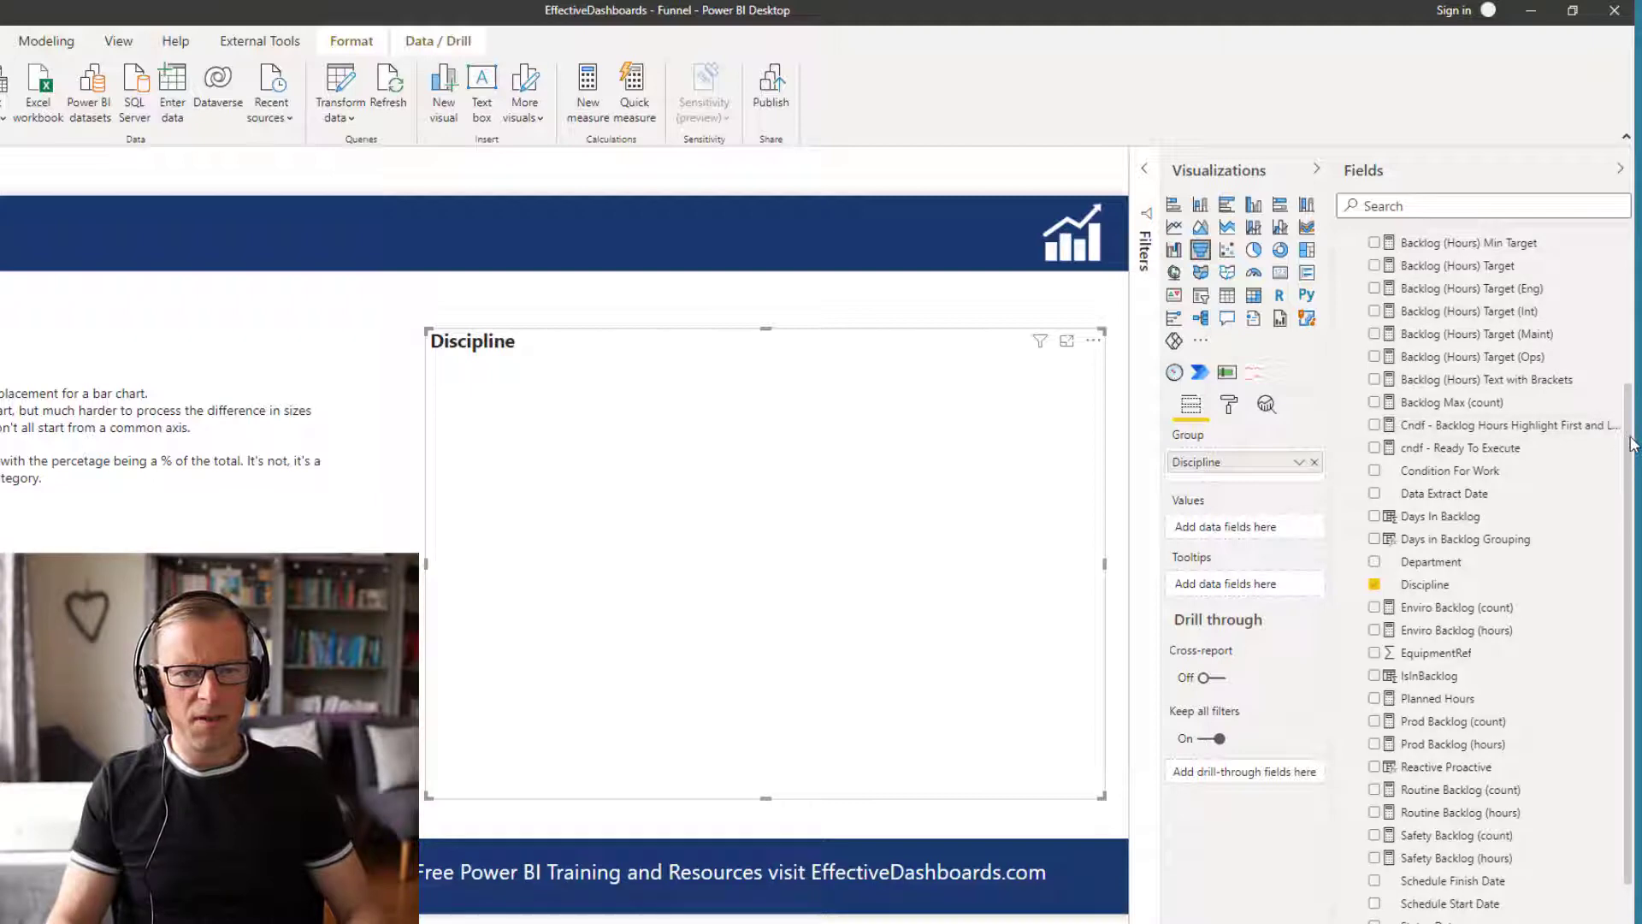
pyautogui.scroll(5, 1461, 316)
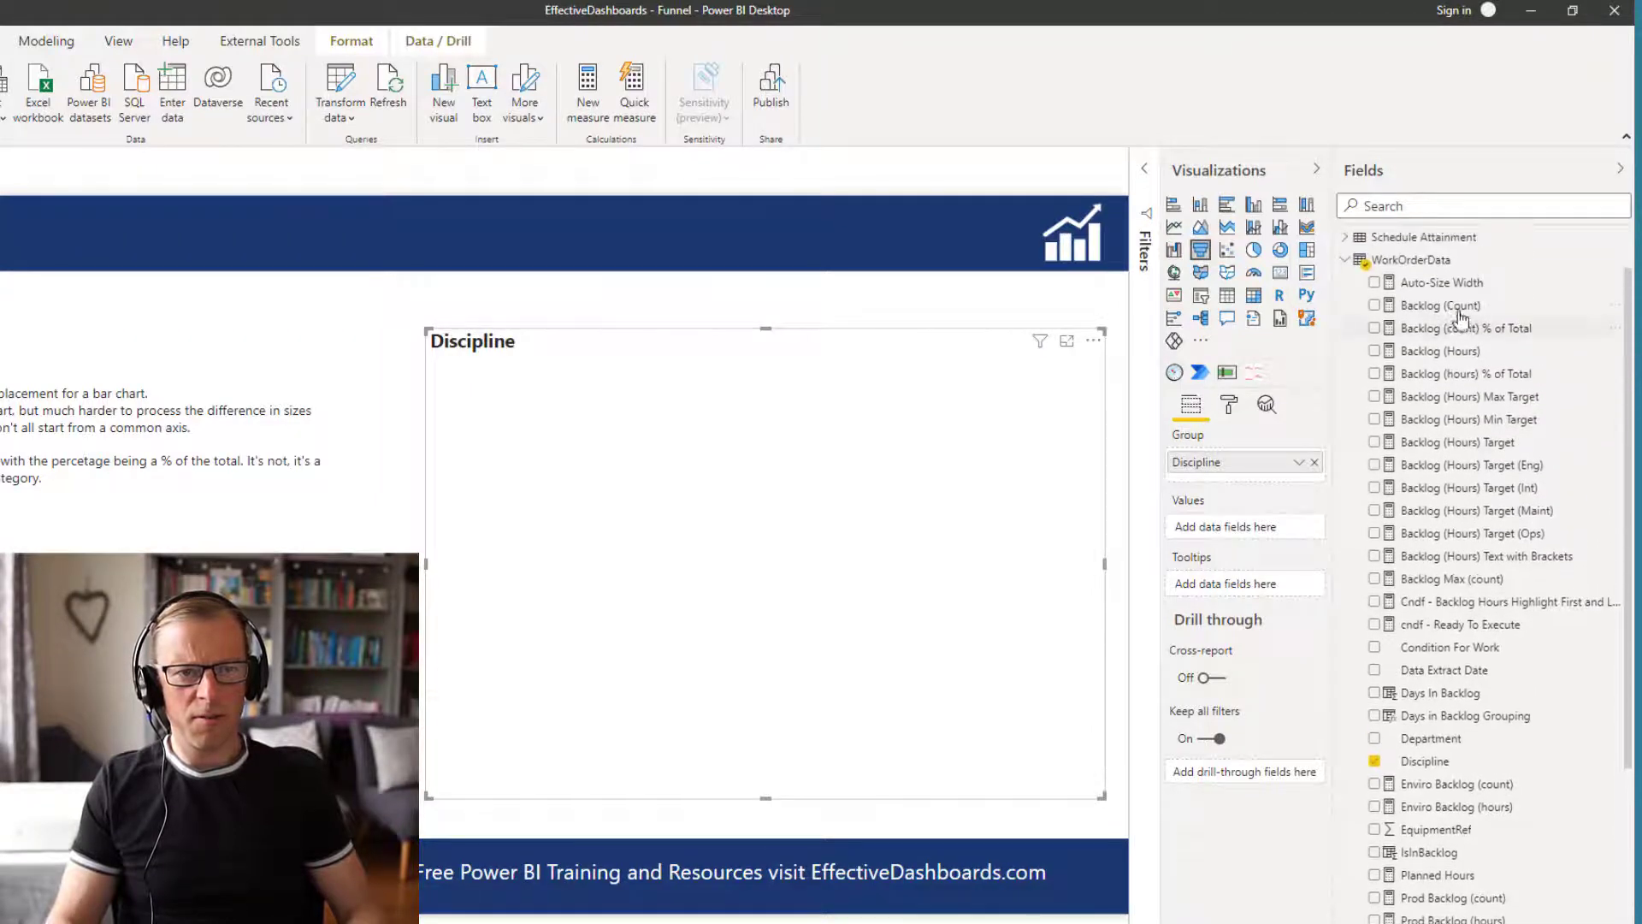
pyautogui.moveTo(1459, 313); pyautogui.dragTo(1256, 527)
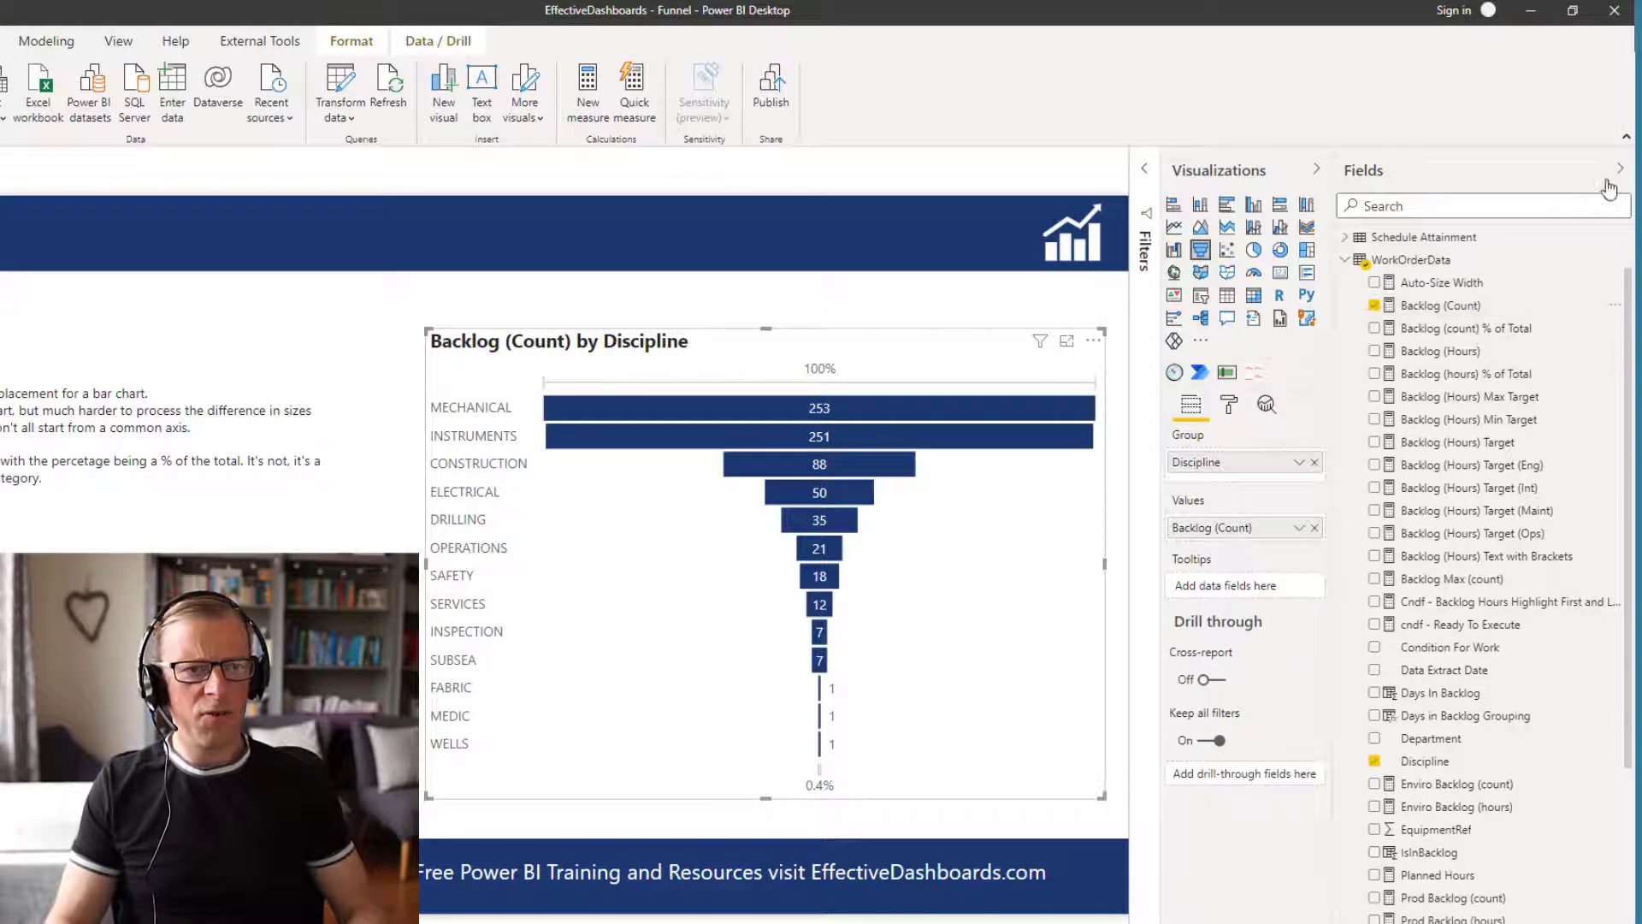
pyautogui.moveTo(1335, 295); pyautogui.dragTo(1507, 320)
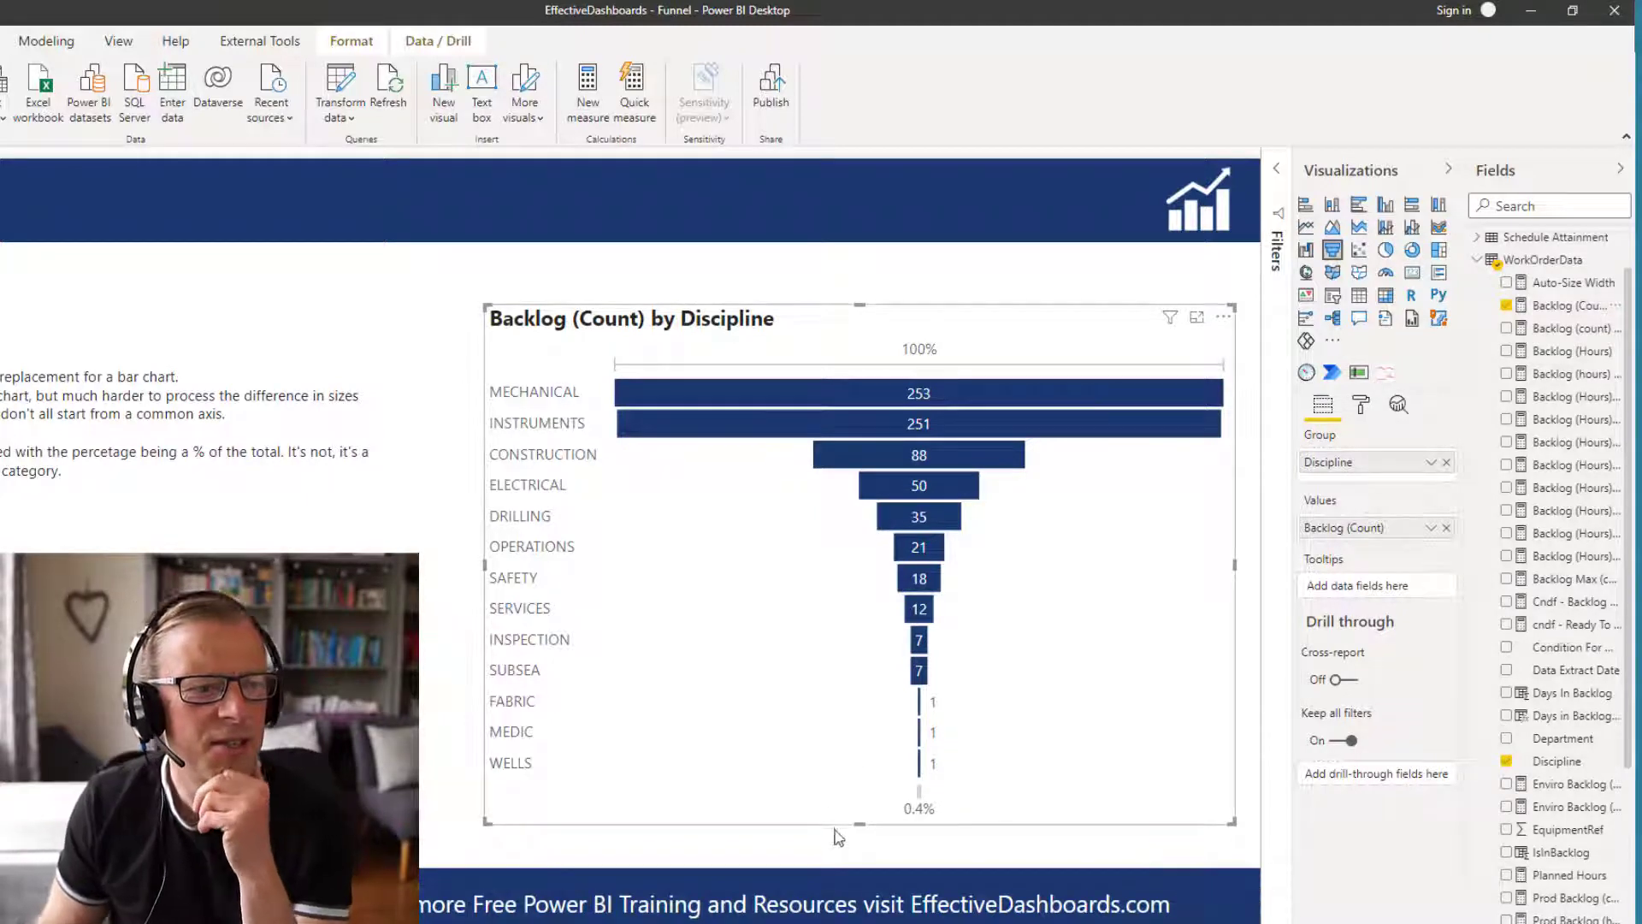
# - Change the Discipline backlog funnel into a stacked bar chart on a 0–300 axis
pyautogui.moveTo(868, 458)
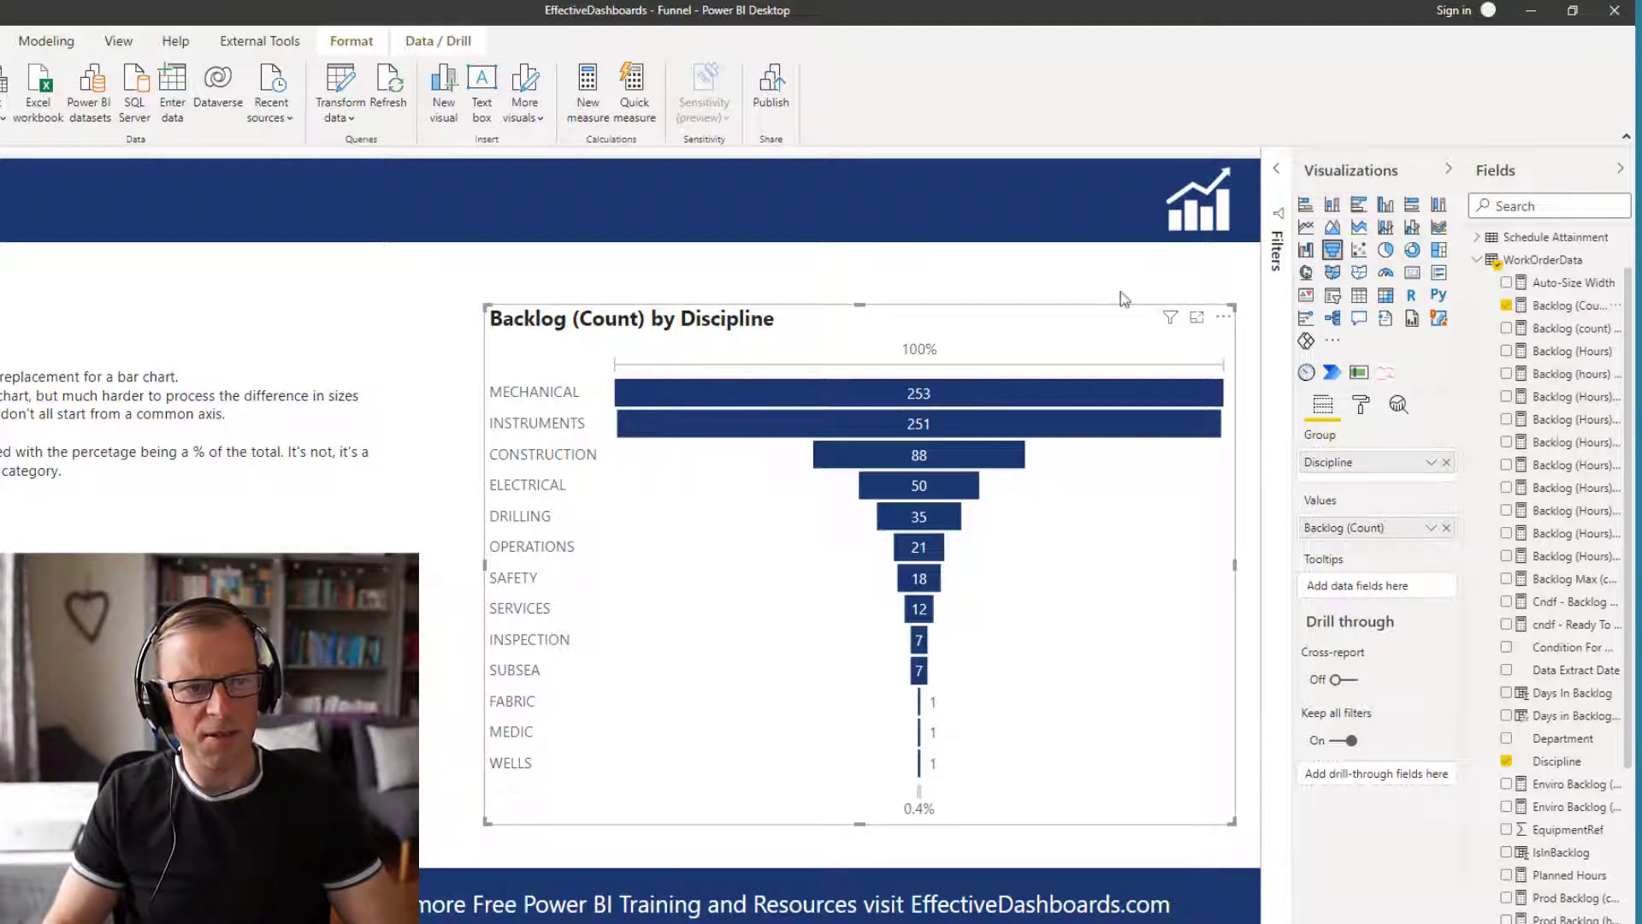
pyautogui.click(1305, 207)
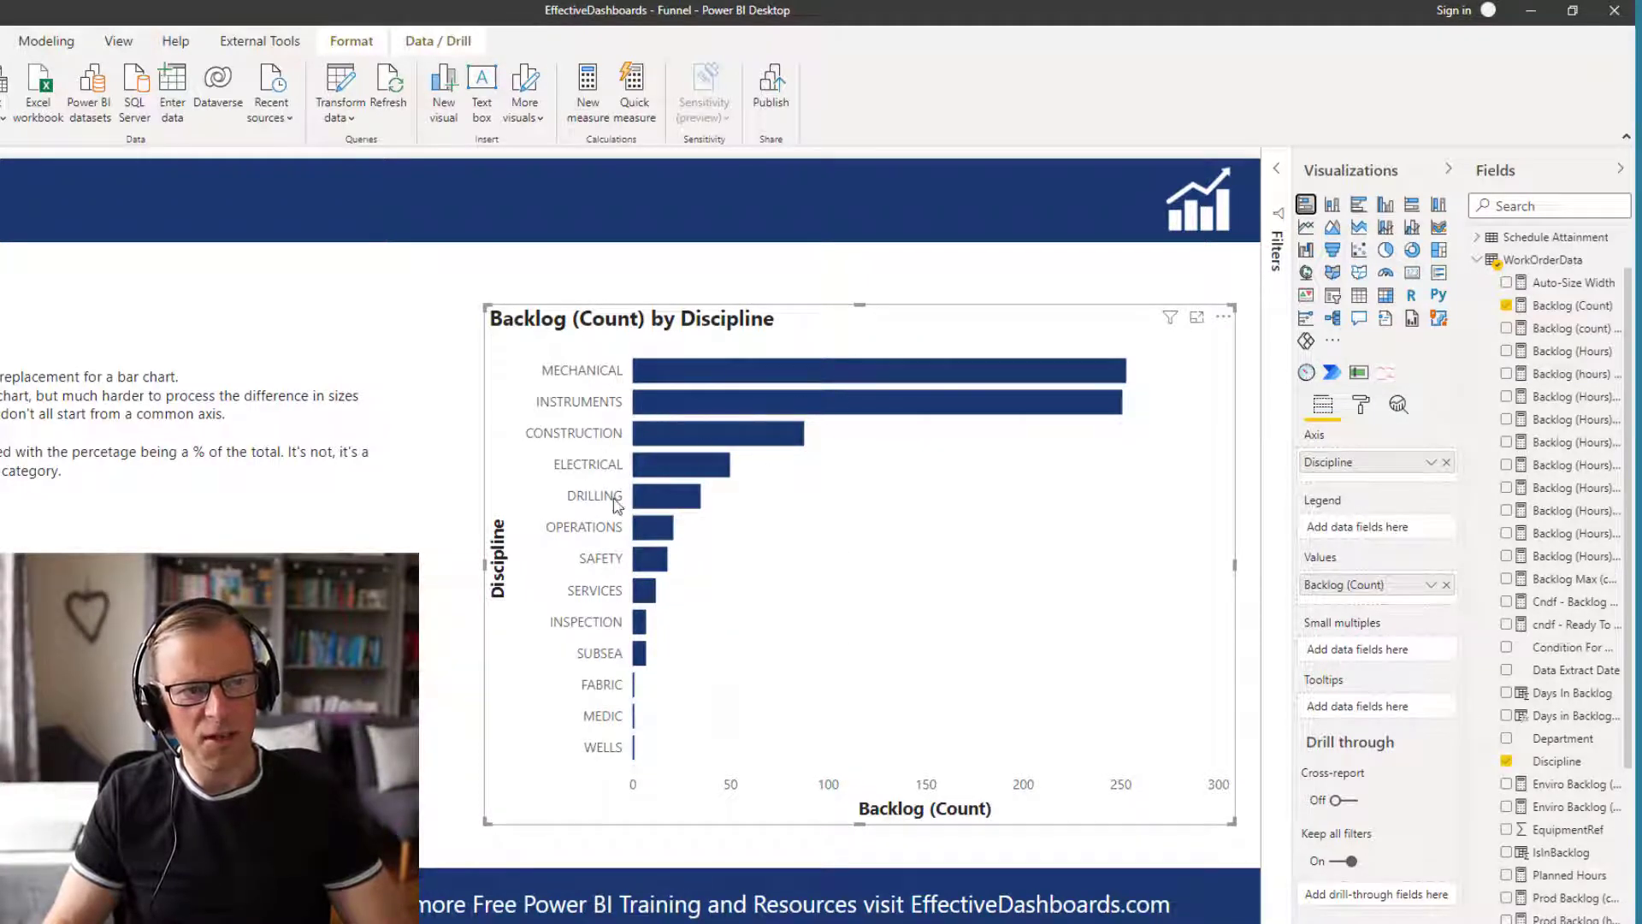
# - Compare the backlog as funnel, clustered column and stacked bar, ending back on the funnel
pyautogui.click(1334, 250)
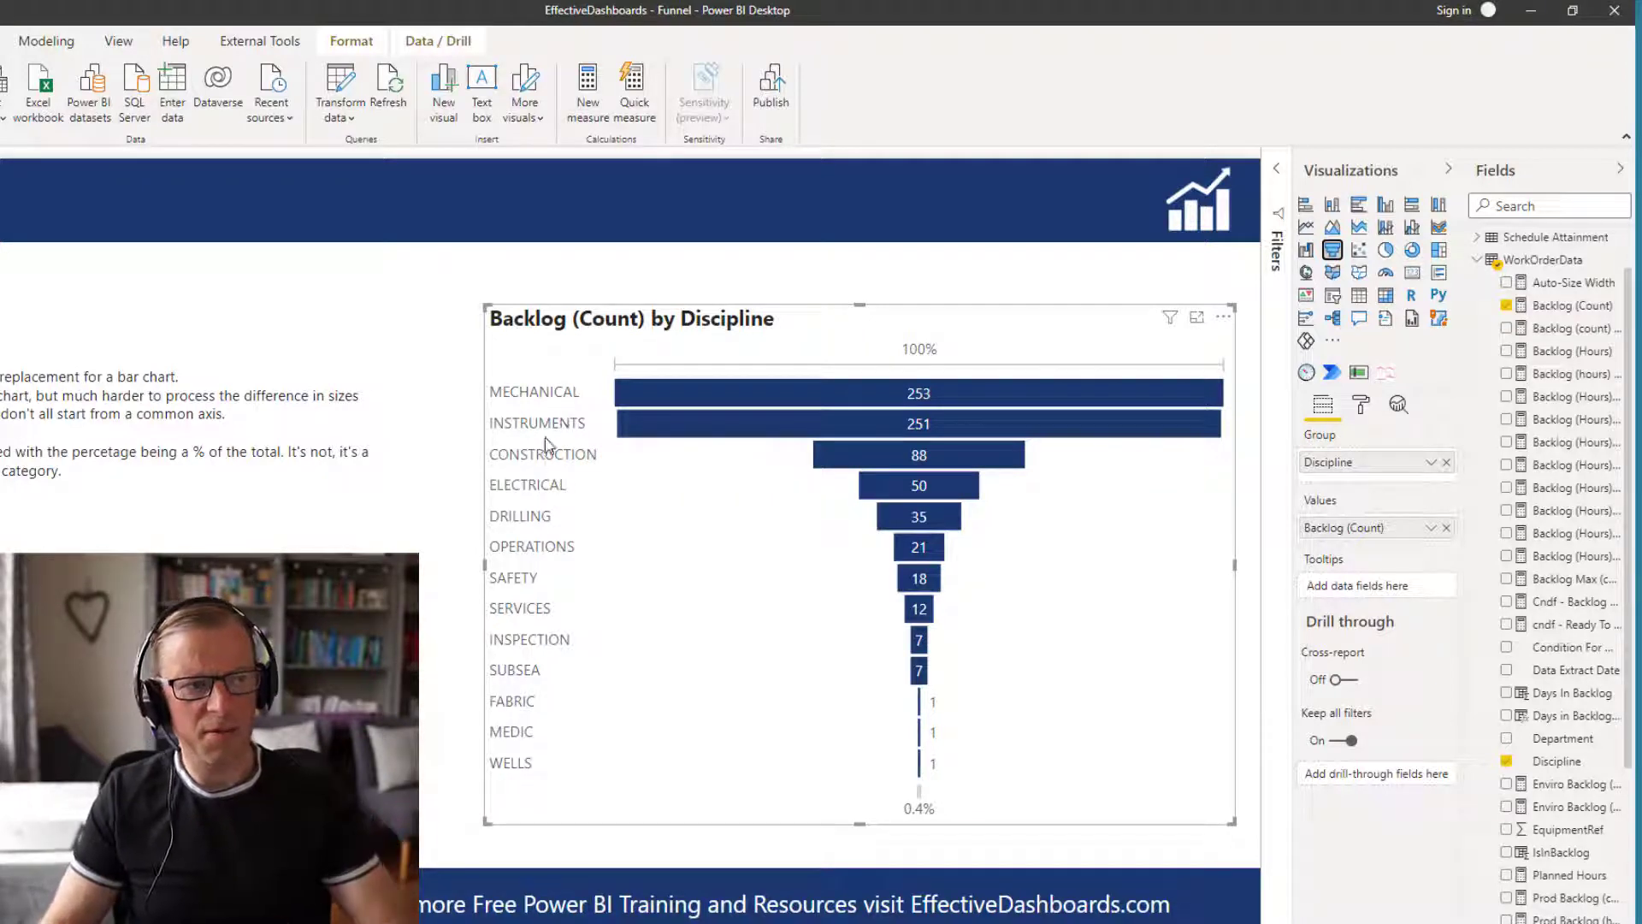
pyautogui.click(1390, 210)
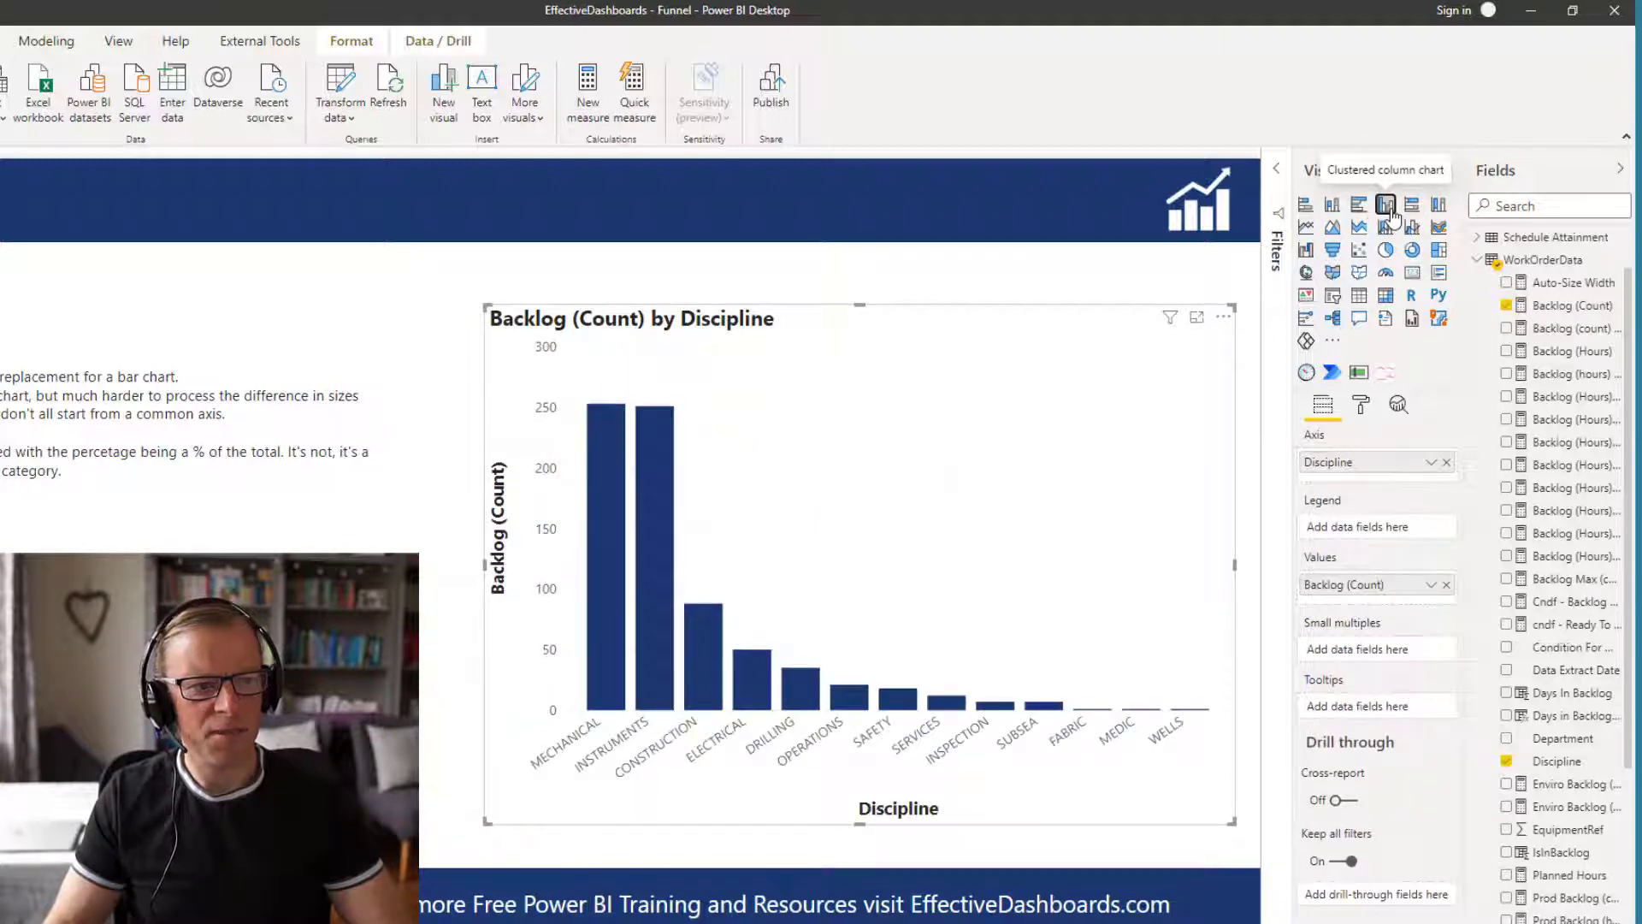
pyautogui.click(1305, 204)
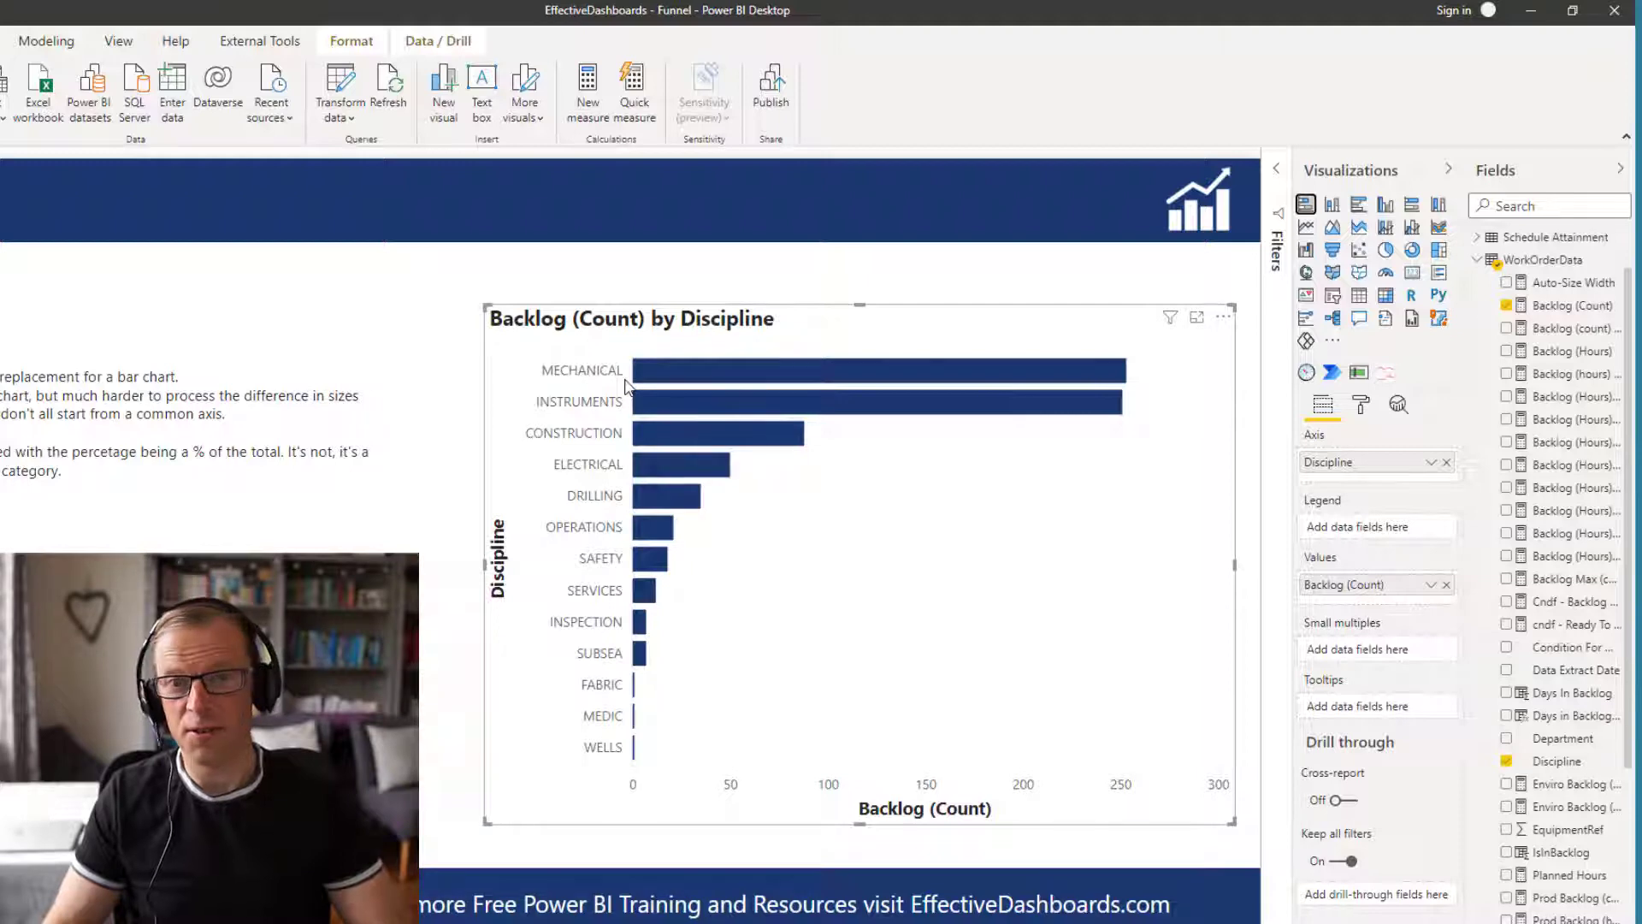
pyautogui.click(1333, 250)
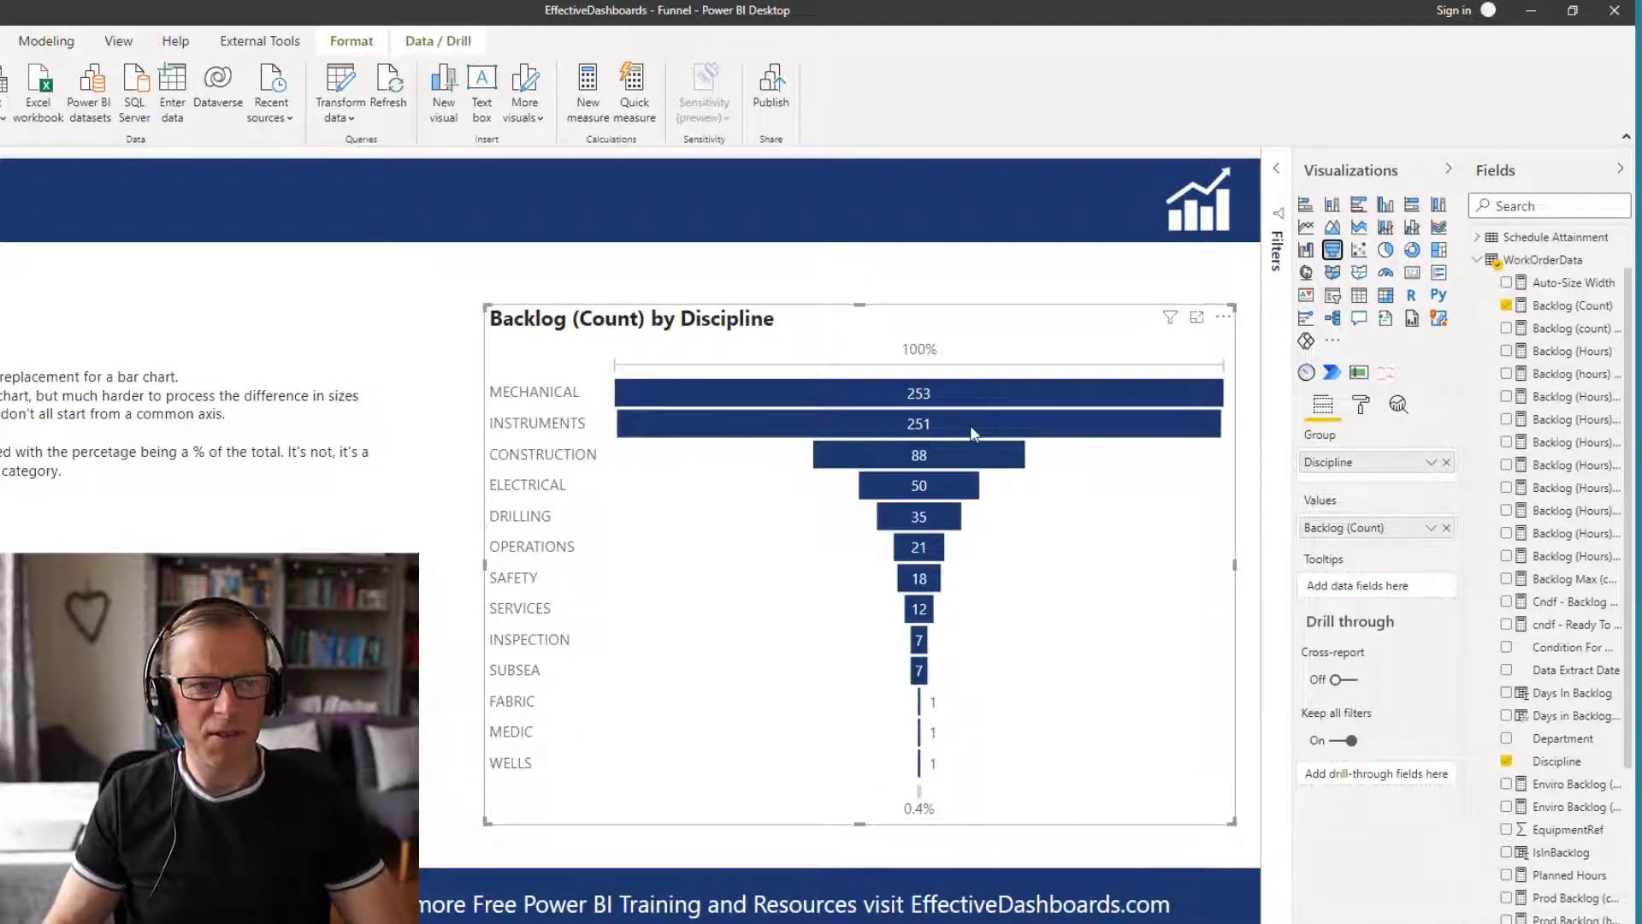
# - Open the funnel's Format settings and toggle the Discipline category labels off, then back on
pyautogui.click(1361, 405)
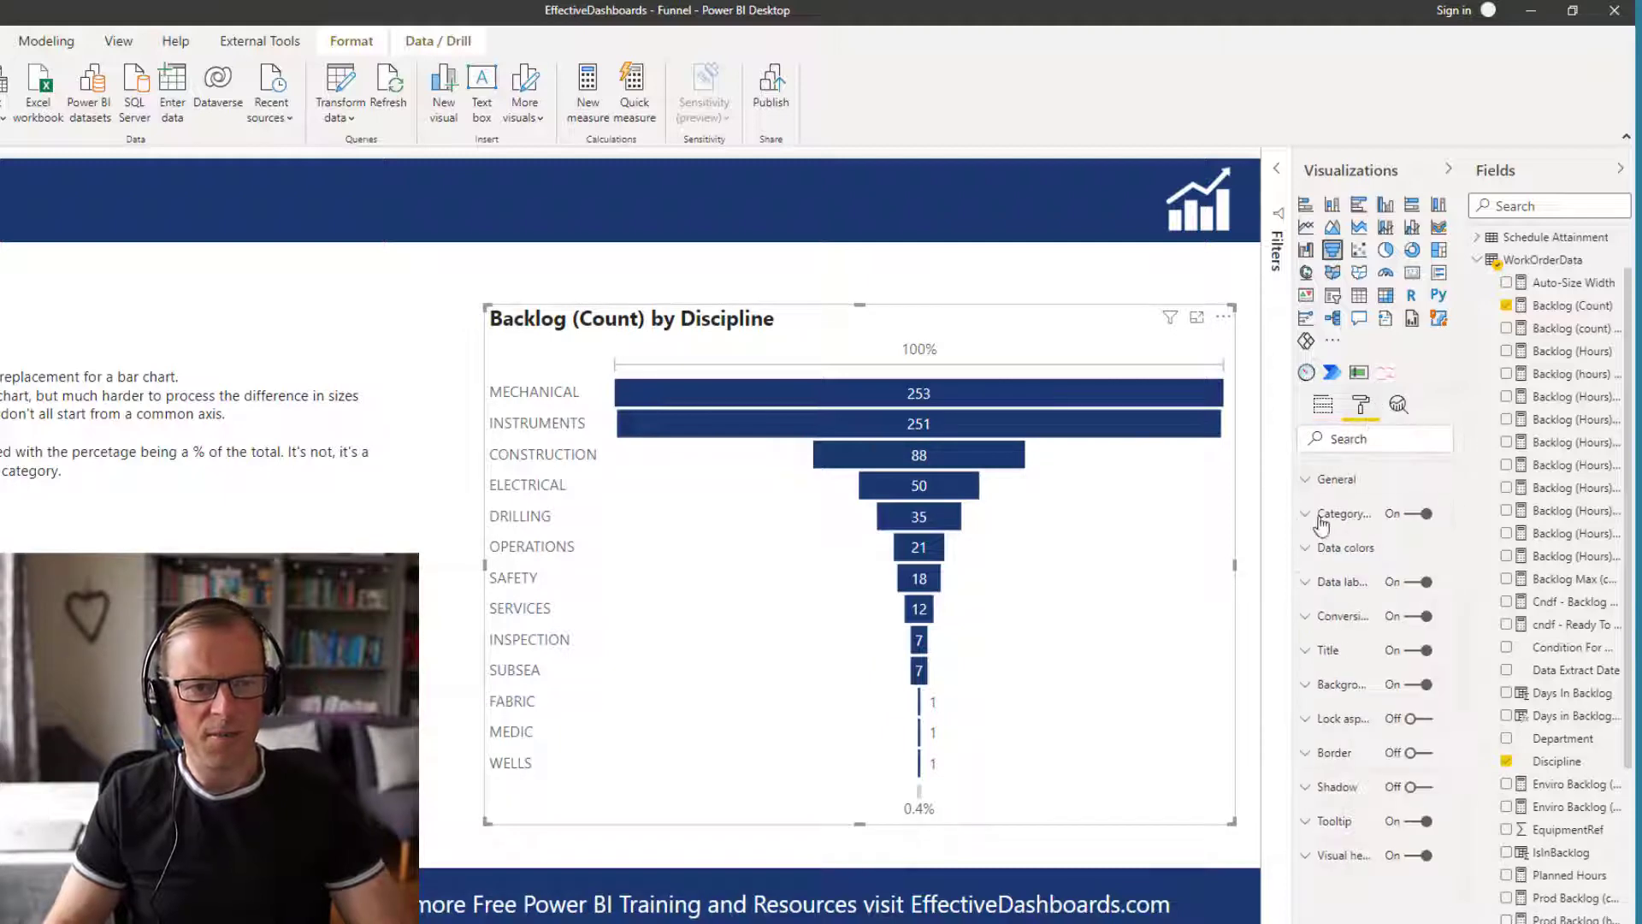
pyautogui.click(1337, 480)
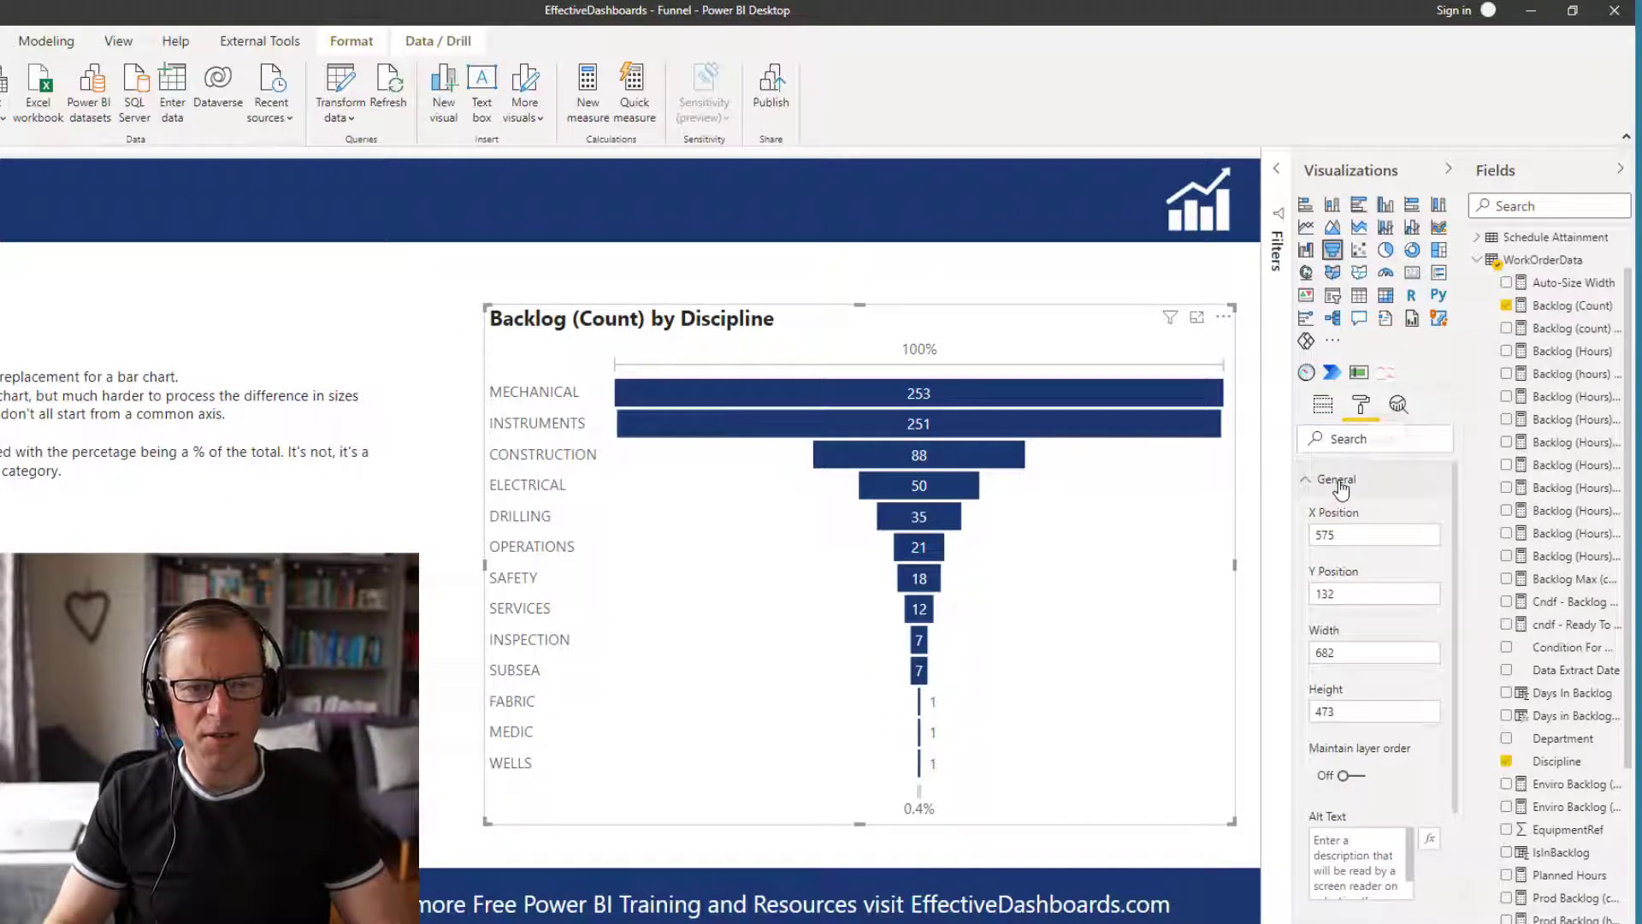
pyautogui.click(1338, 481)
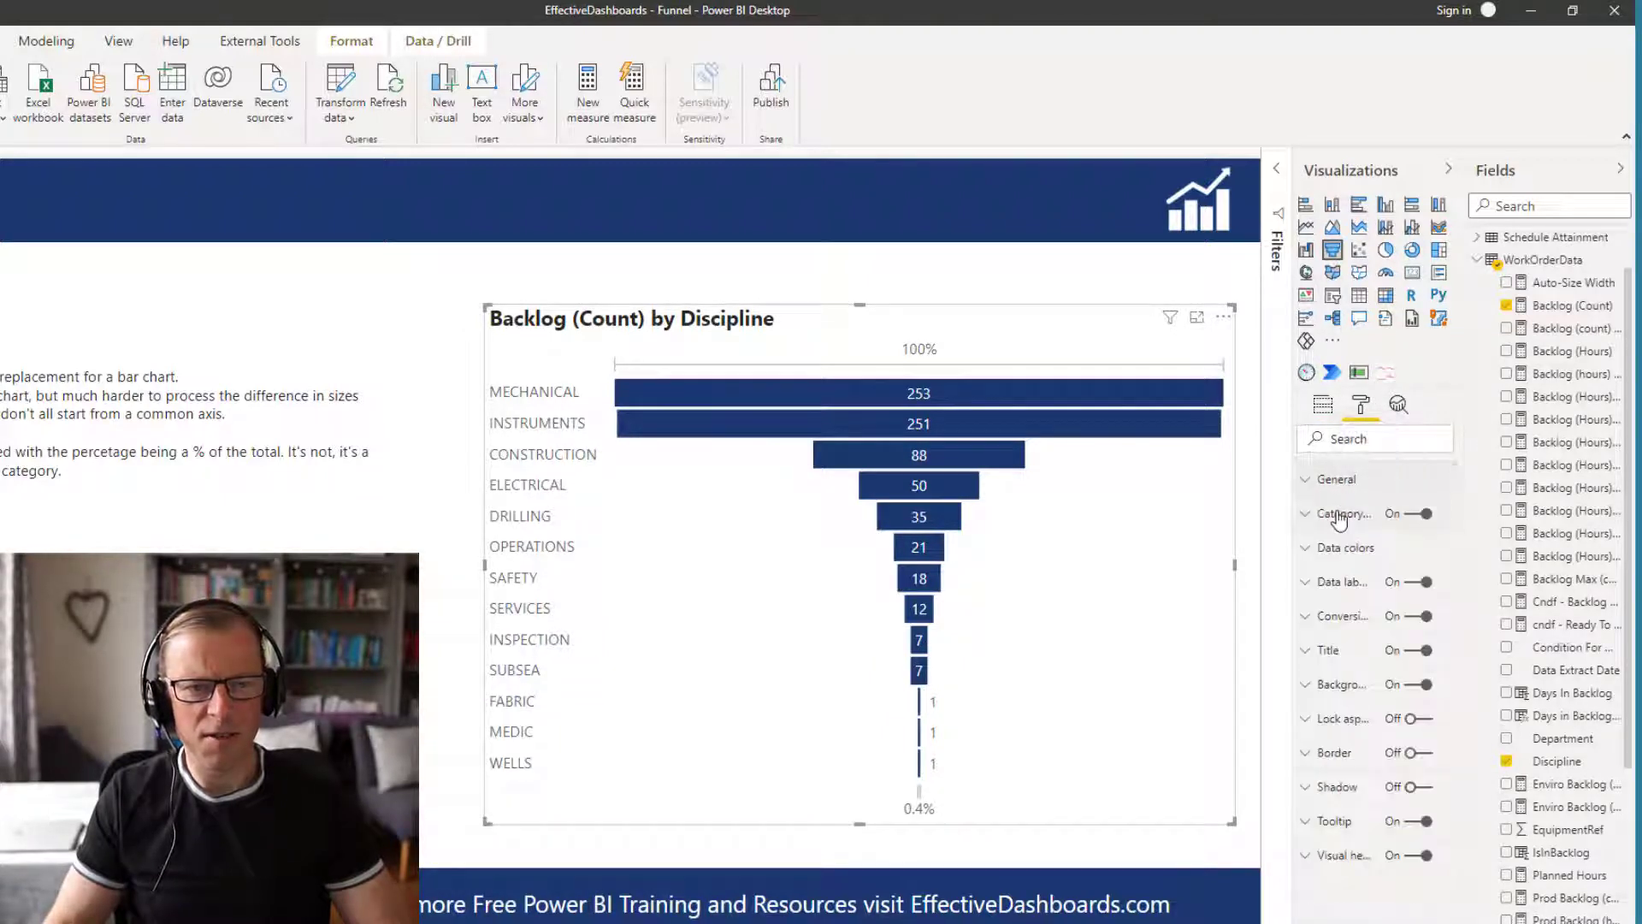
pyautogui.click(1421, 514)
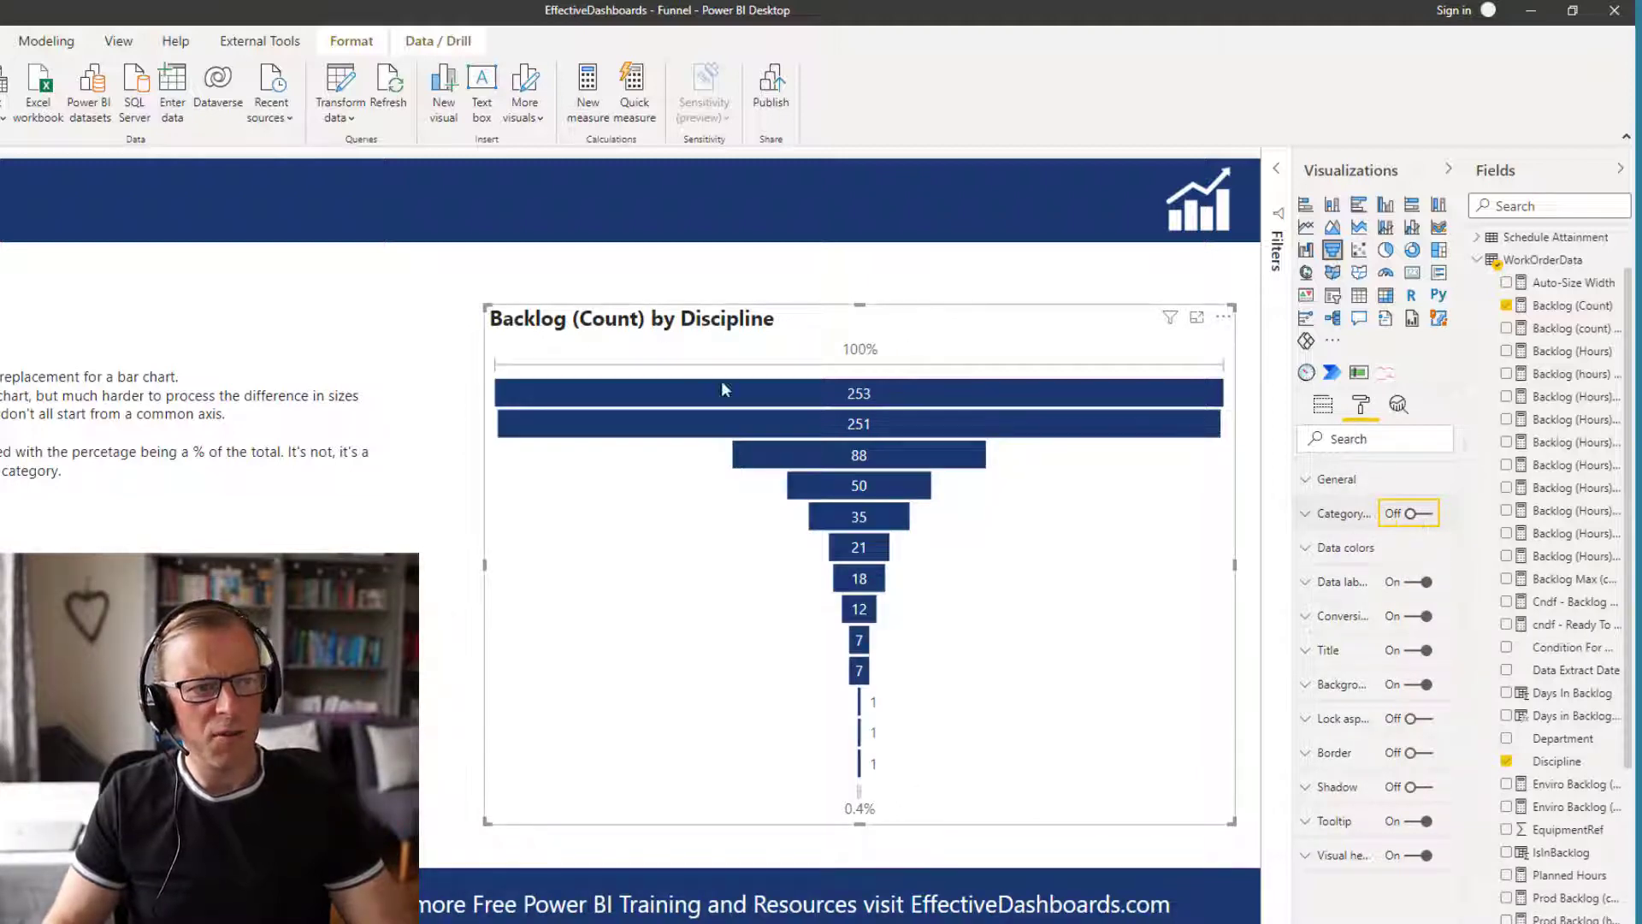
pyautogui.click(1413, 515)
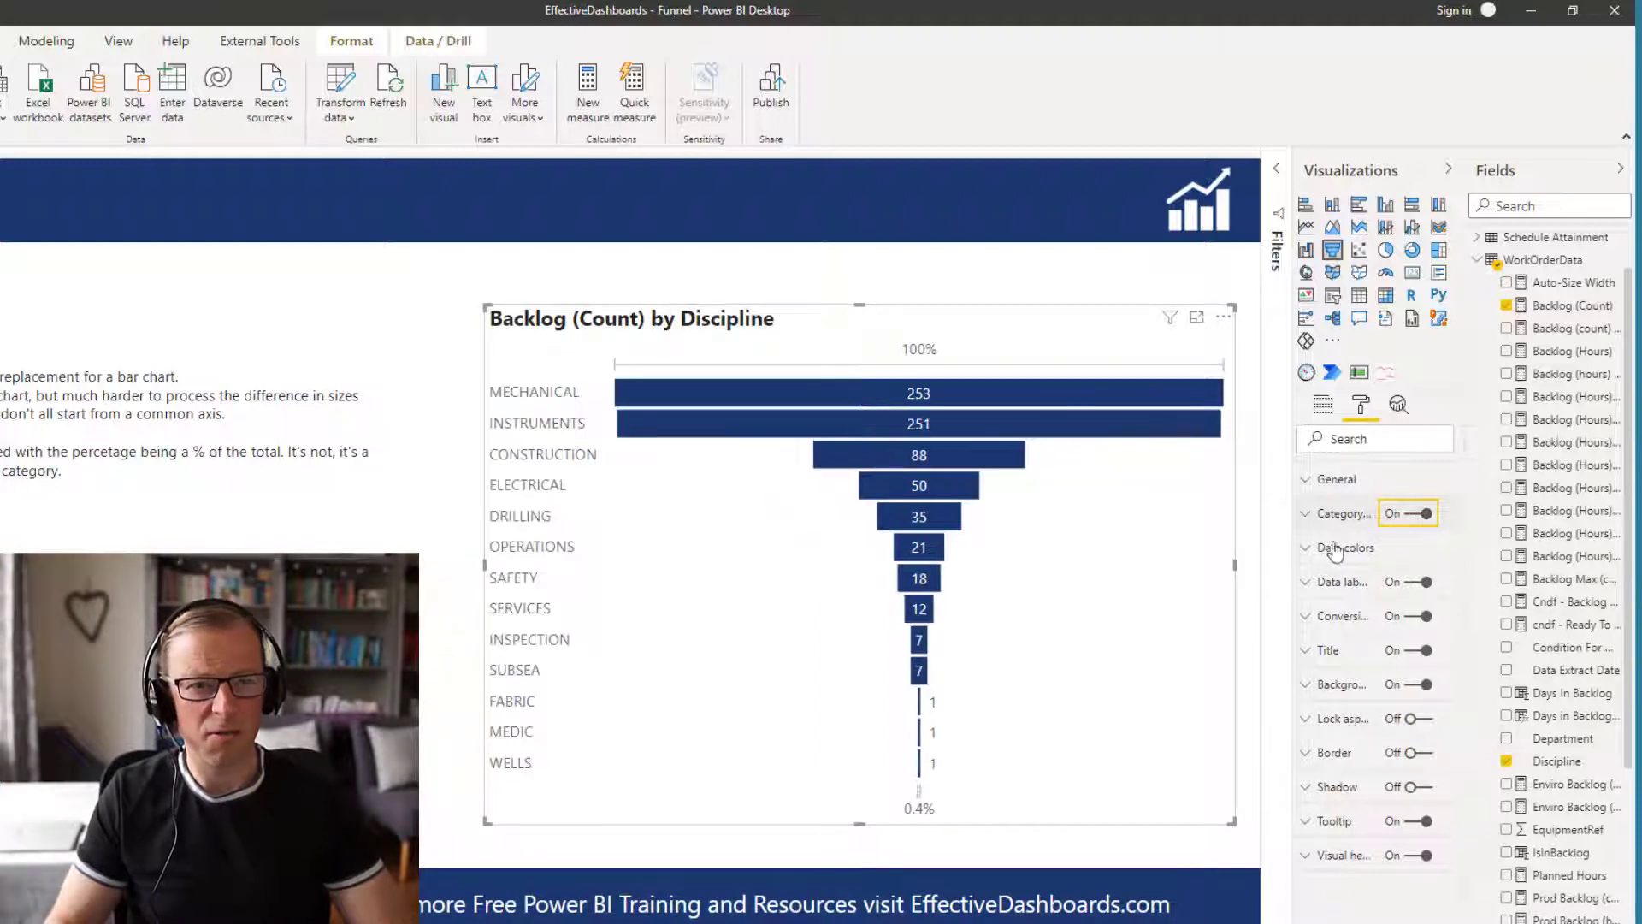
# - Review Data colors, then expand Data labels showing the Data value label style
pyautogui.click(1325, 550)
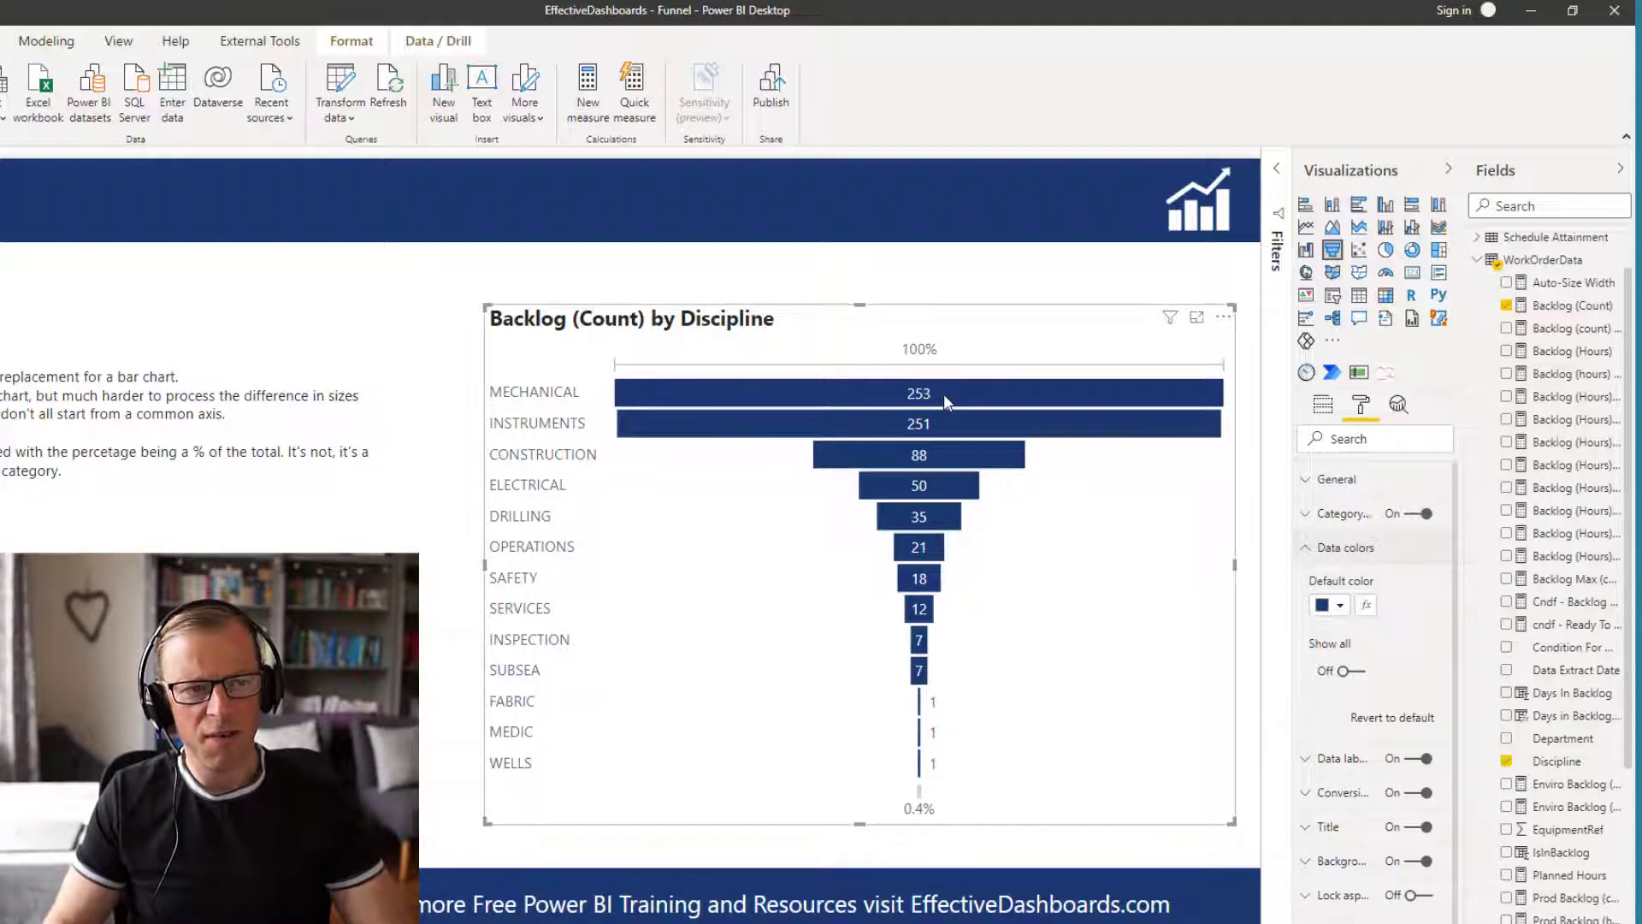
pyautogui.moveTo(930, 430)
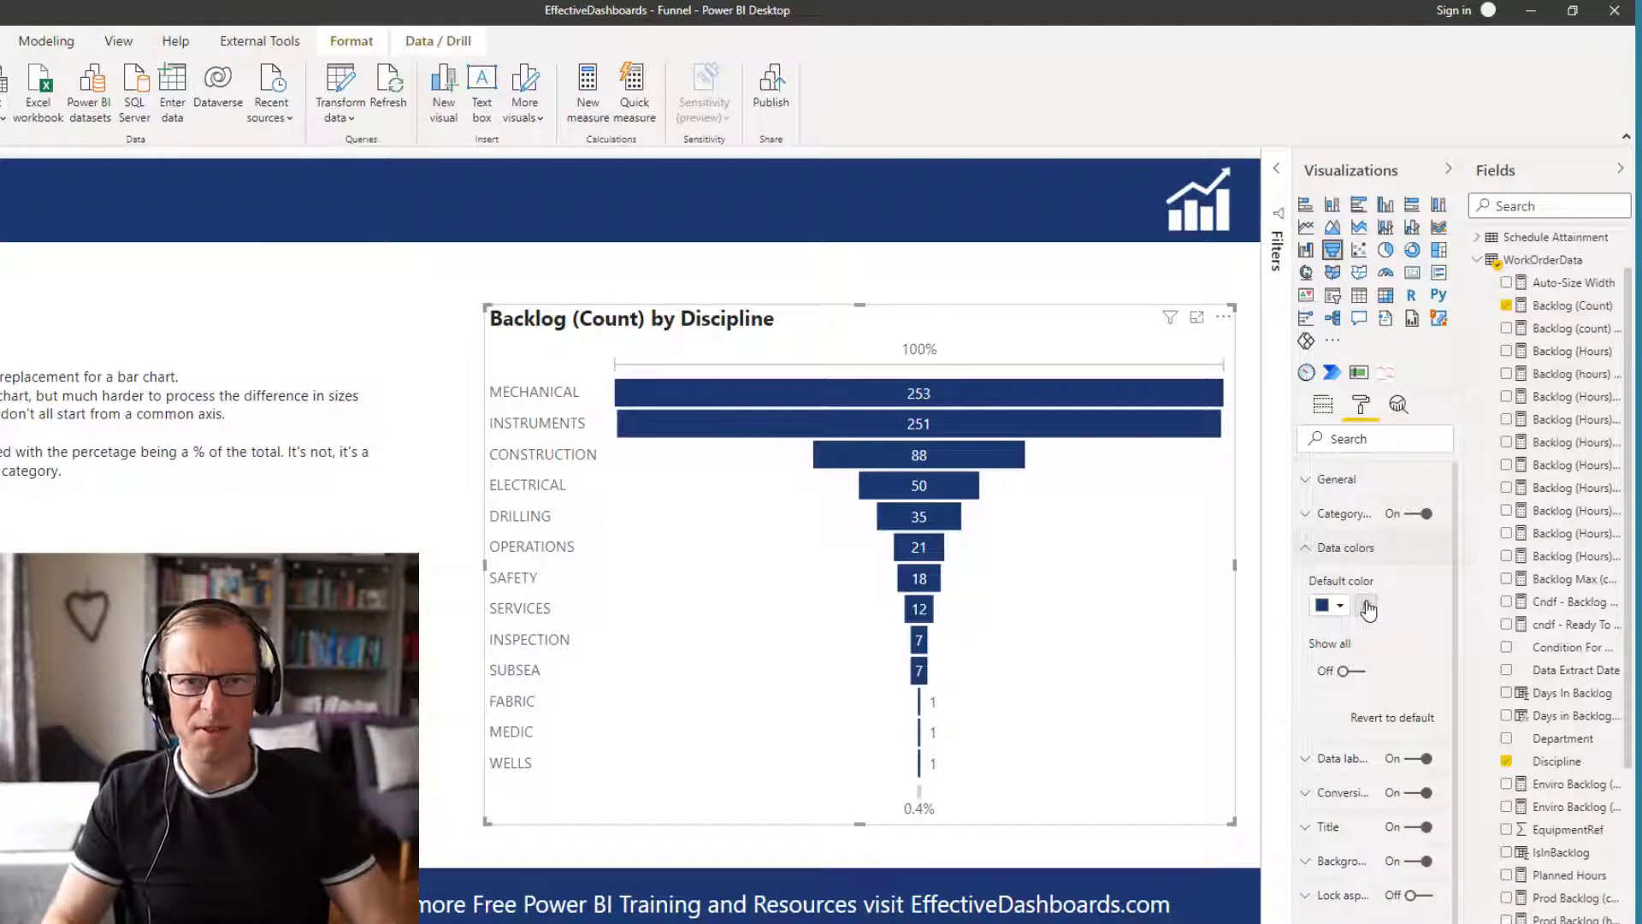
pyautogui.click(1317, 554)
pyautogui.click(1318, 585)
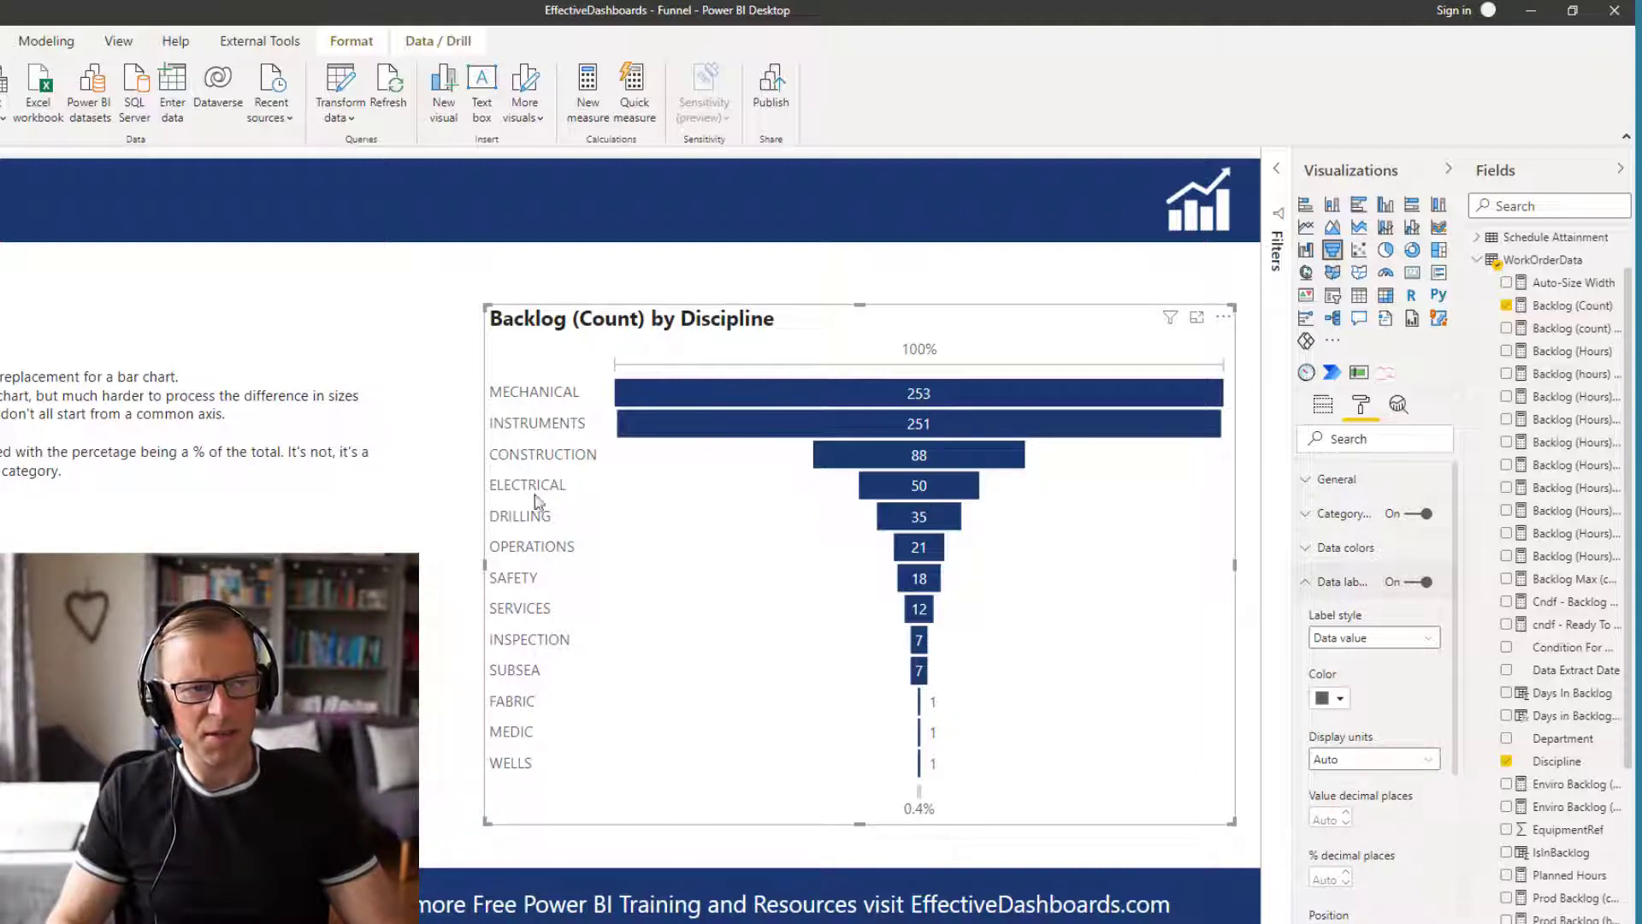
pyautogui.click(1369, 640)
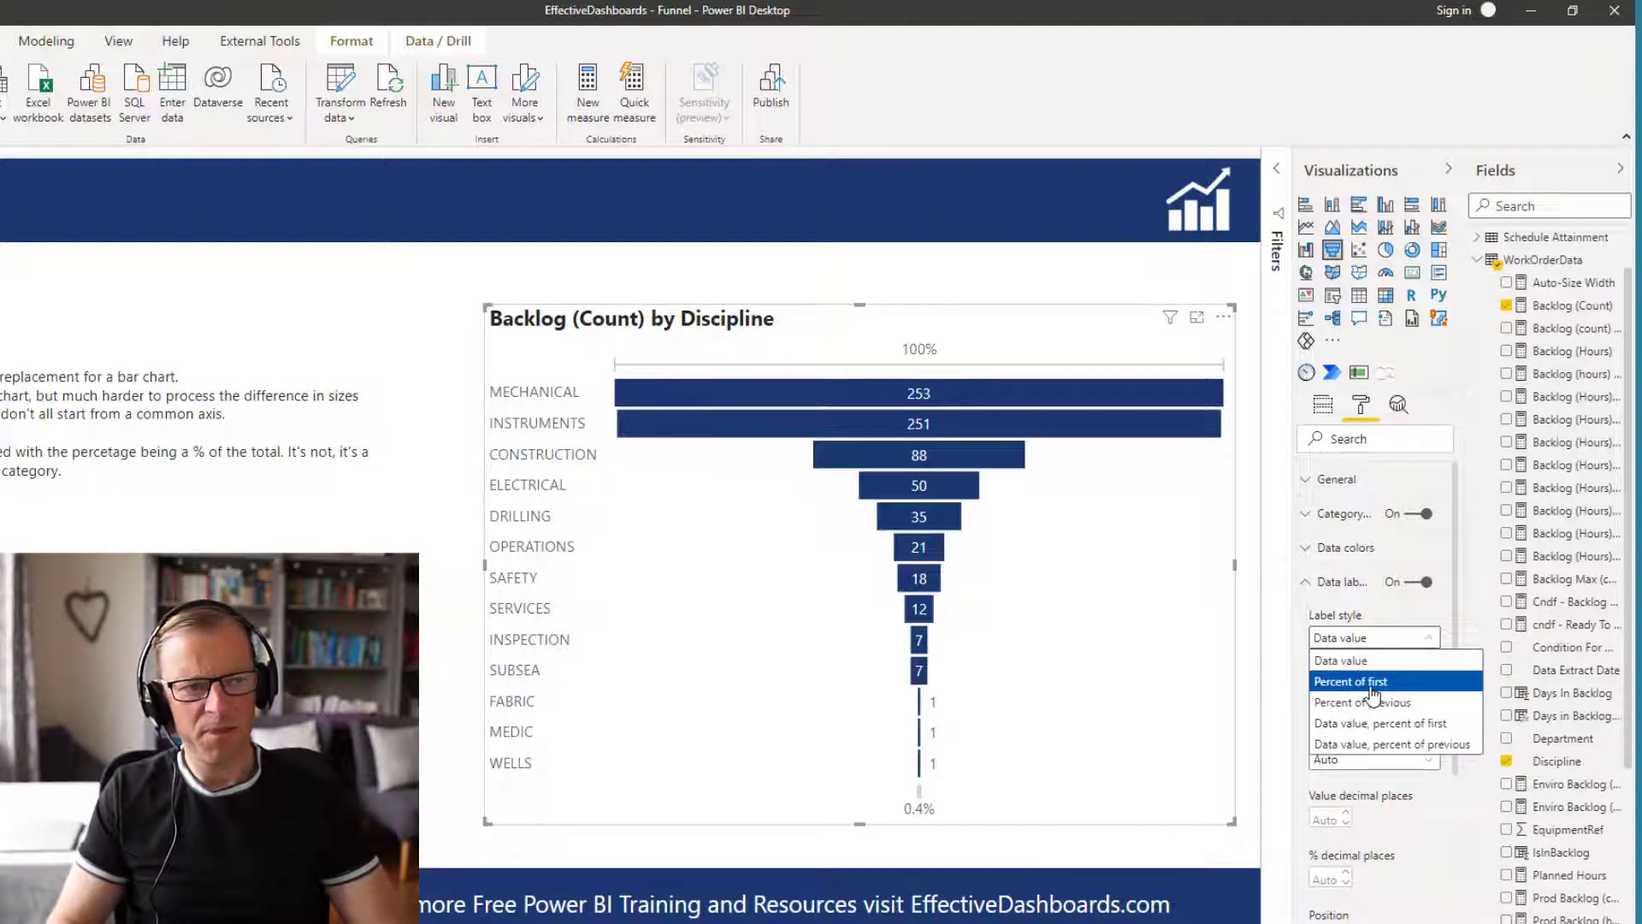
pyautogui.click(1373, 683)
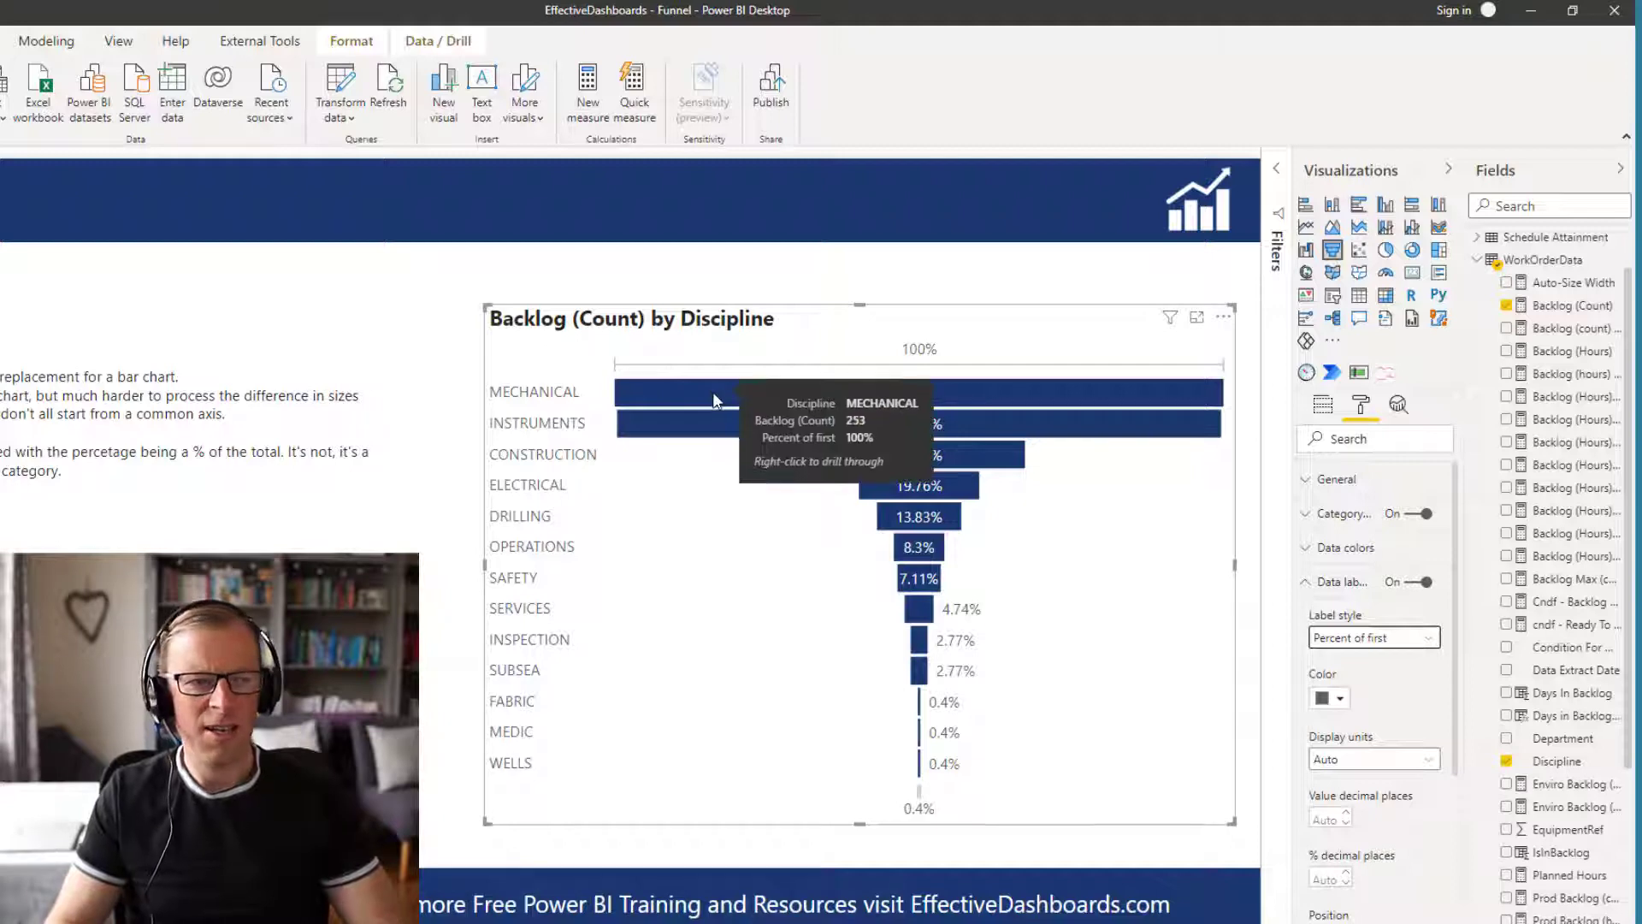
pyautogui.moveTo(544, 431)
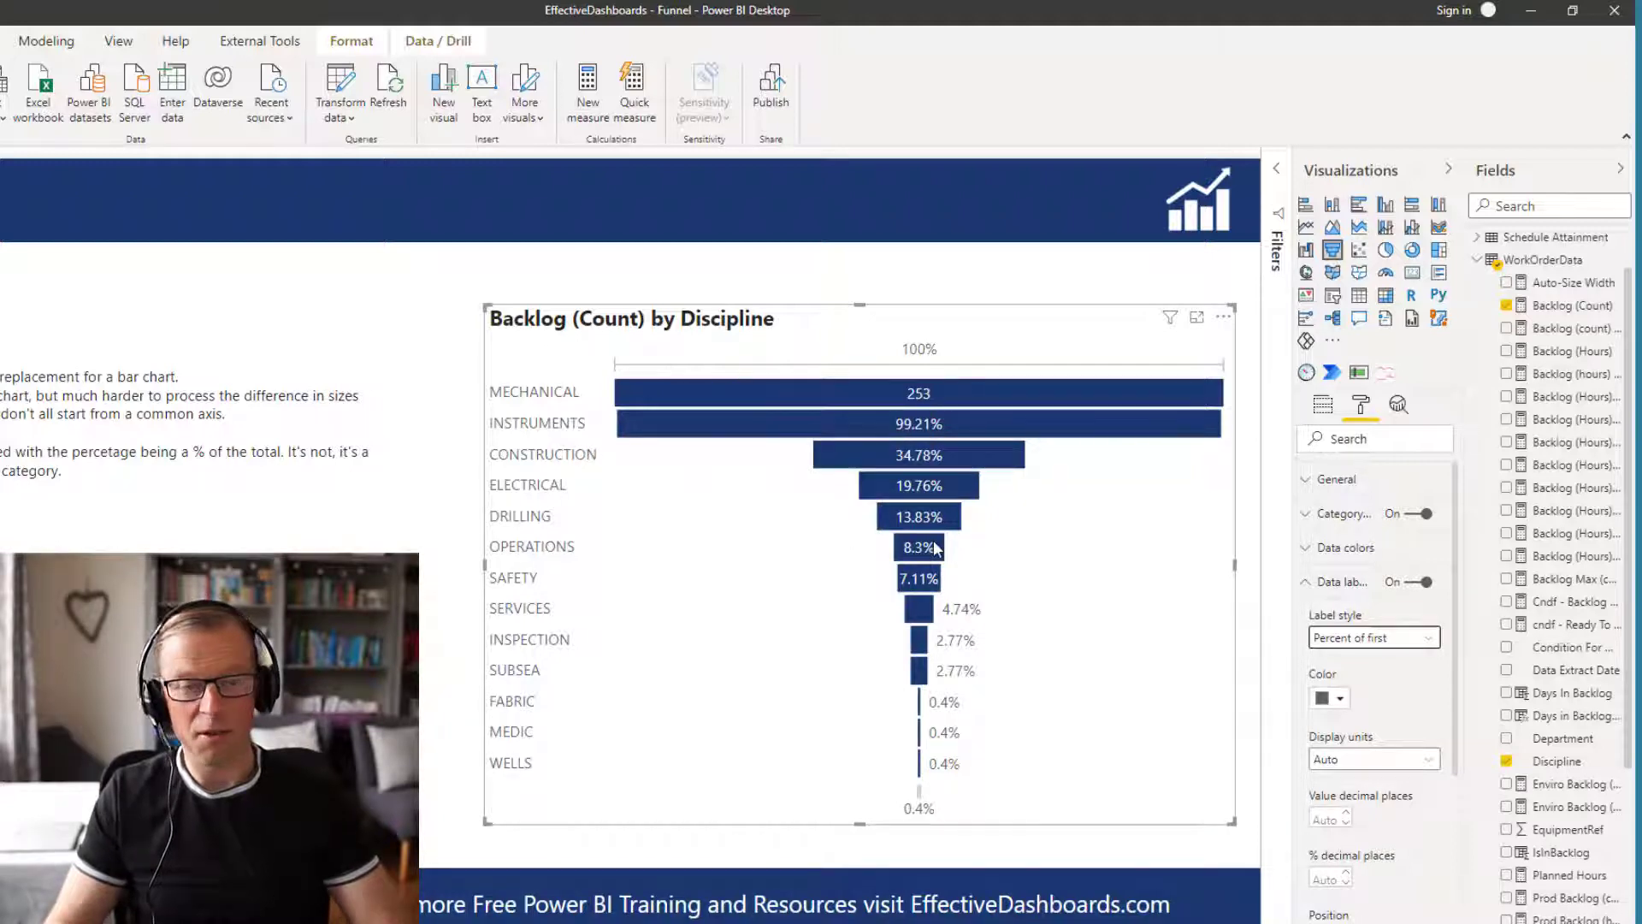
pyautogui.moveTo(936, 548)
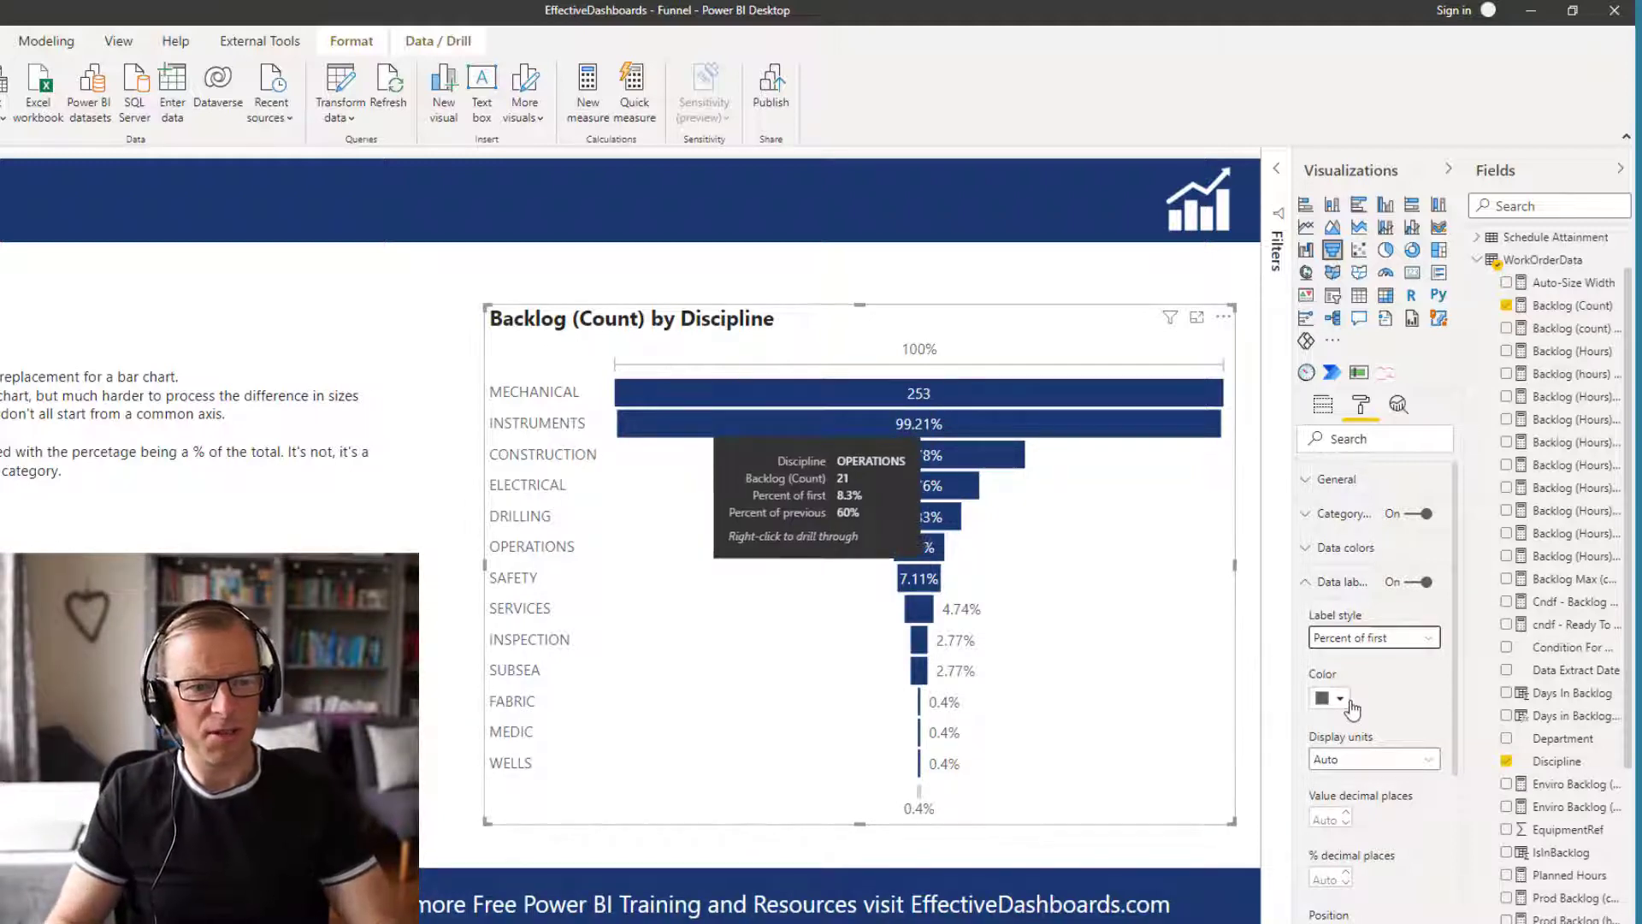
pyautogui.click(1313, 585)
pyautogui.click(1313, 583)
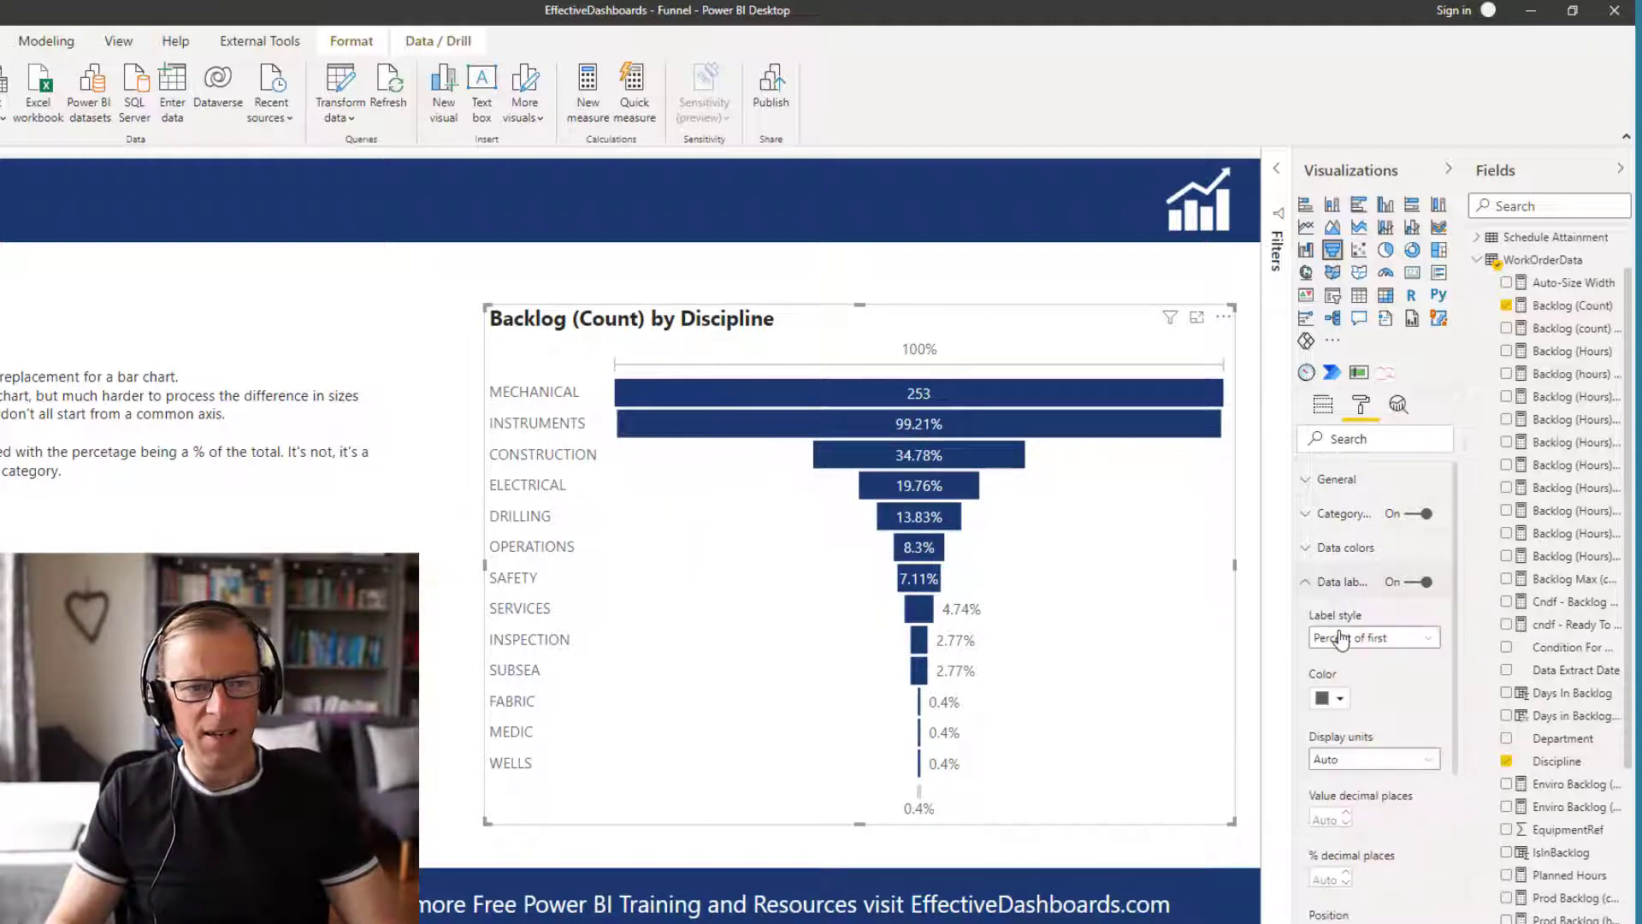
pyautogui.click(1343, 640)
pyautogui.click(1363, 702)
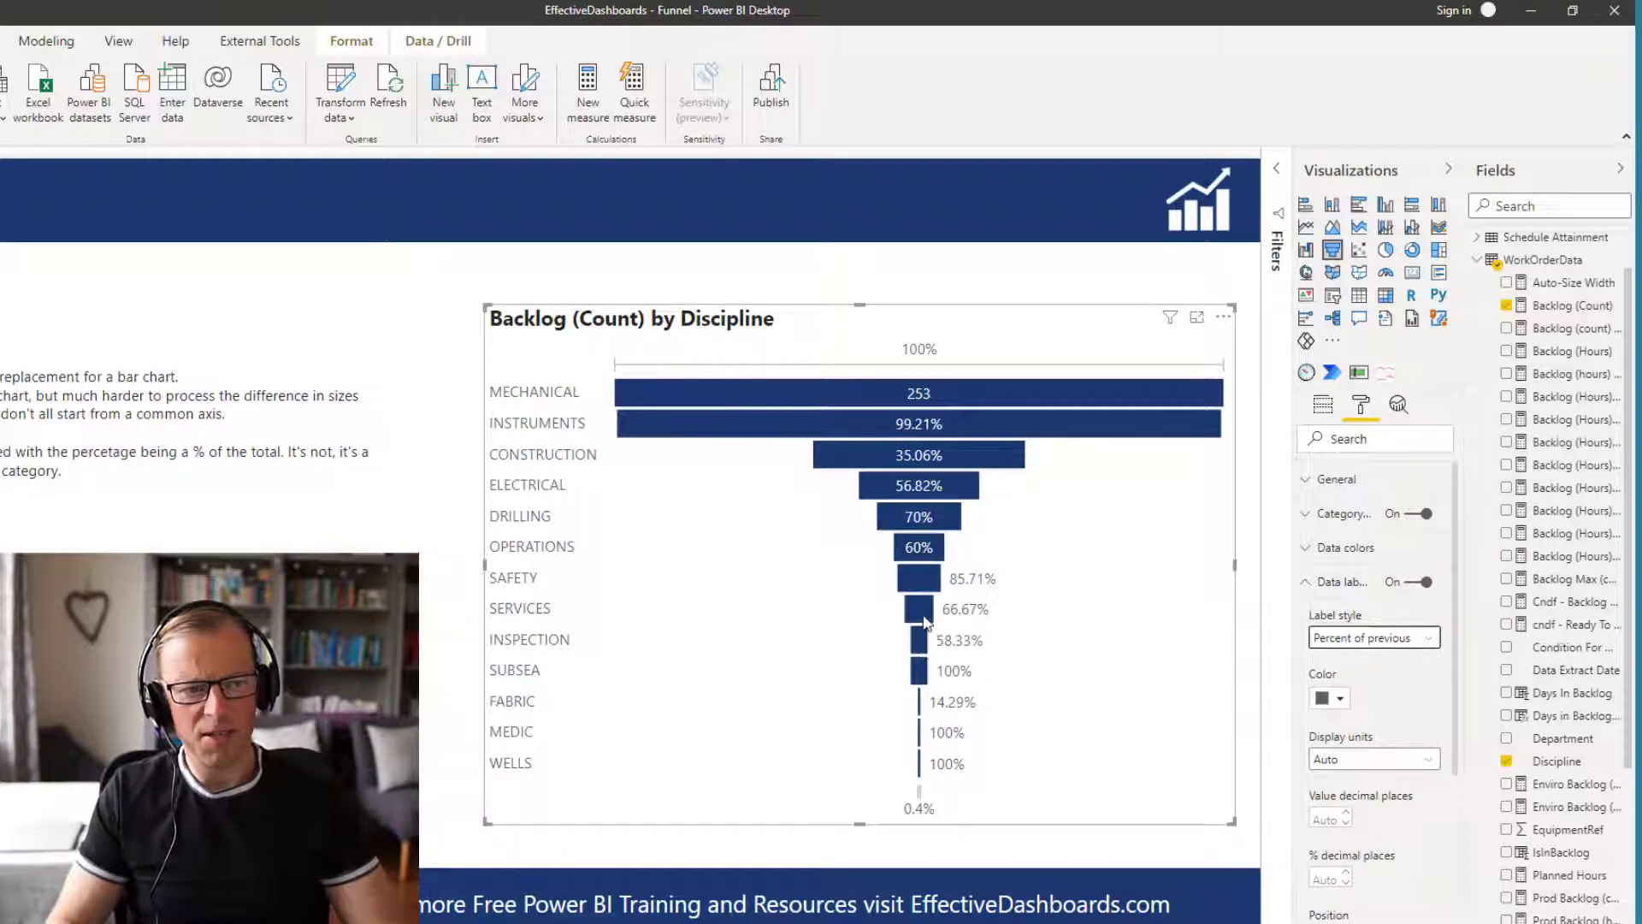
pyautogui.click(1355, 640)
pyautogui.click(1364, 727)
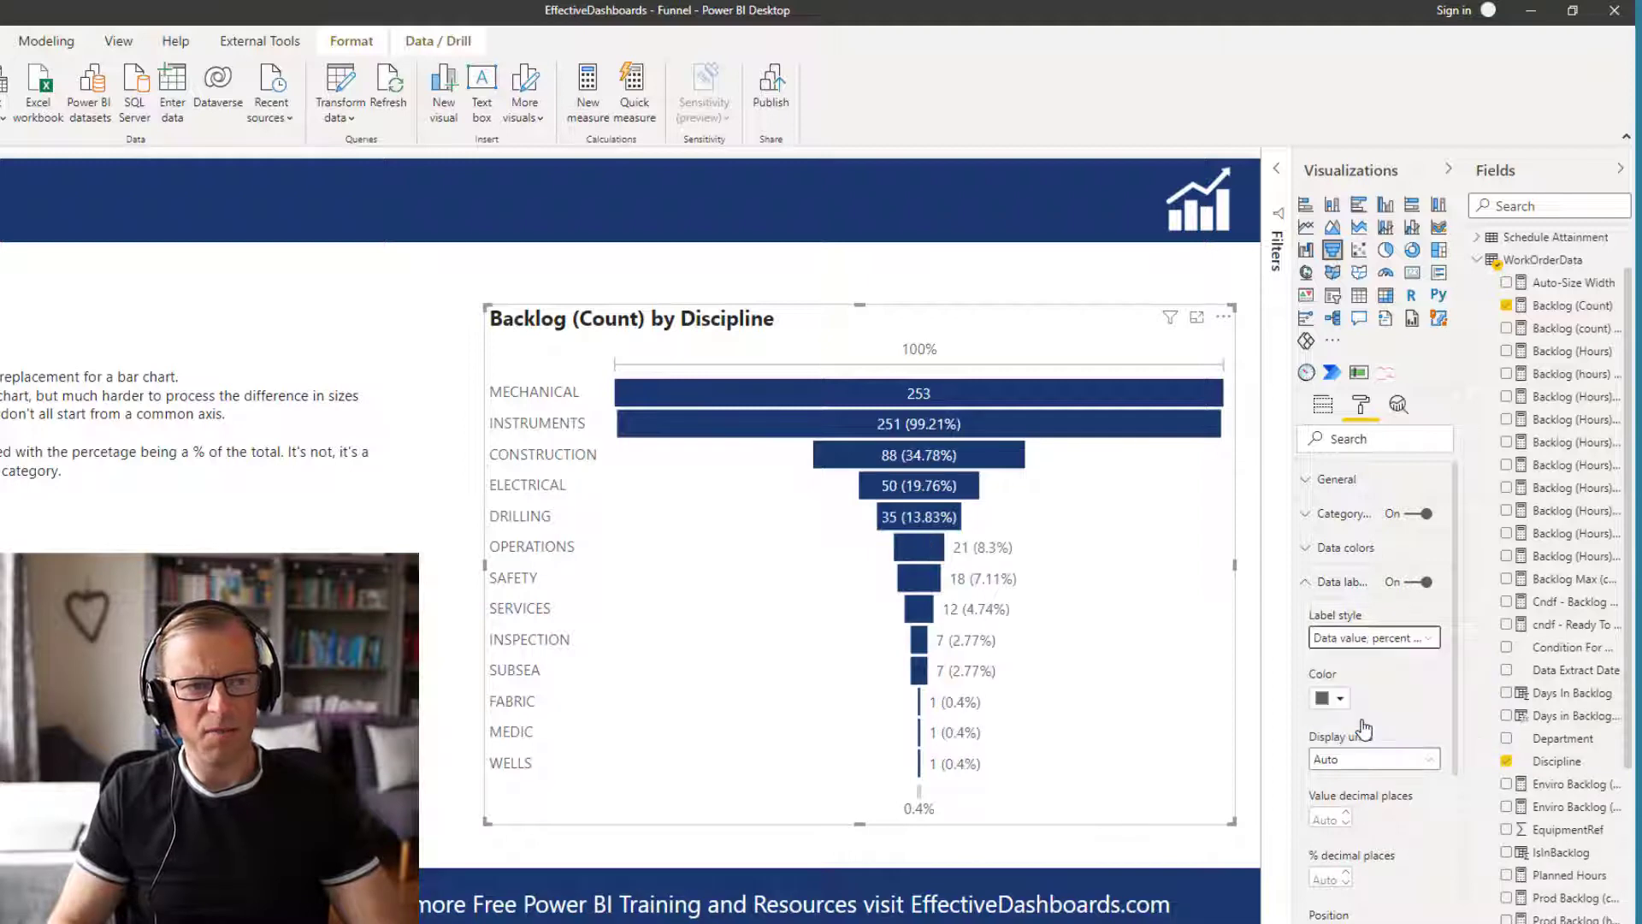
pyautogui.click(1387, 640)
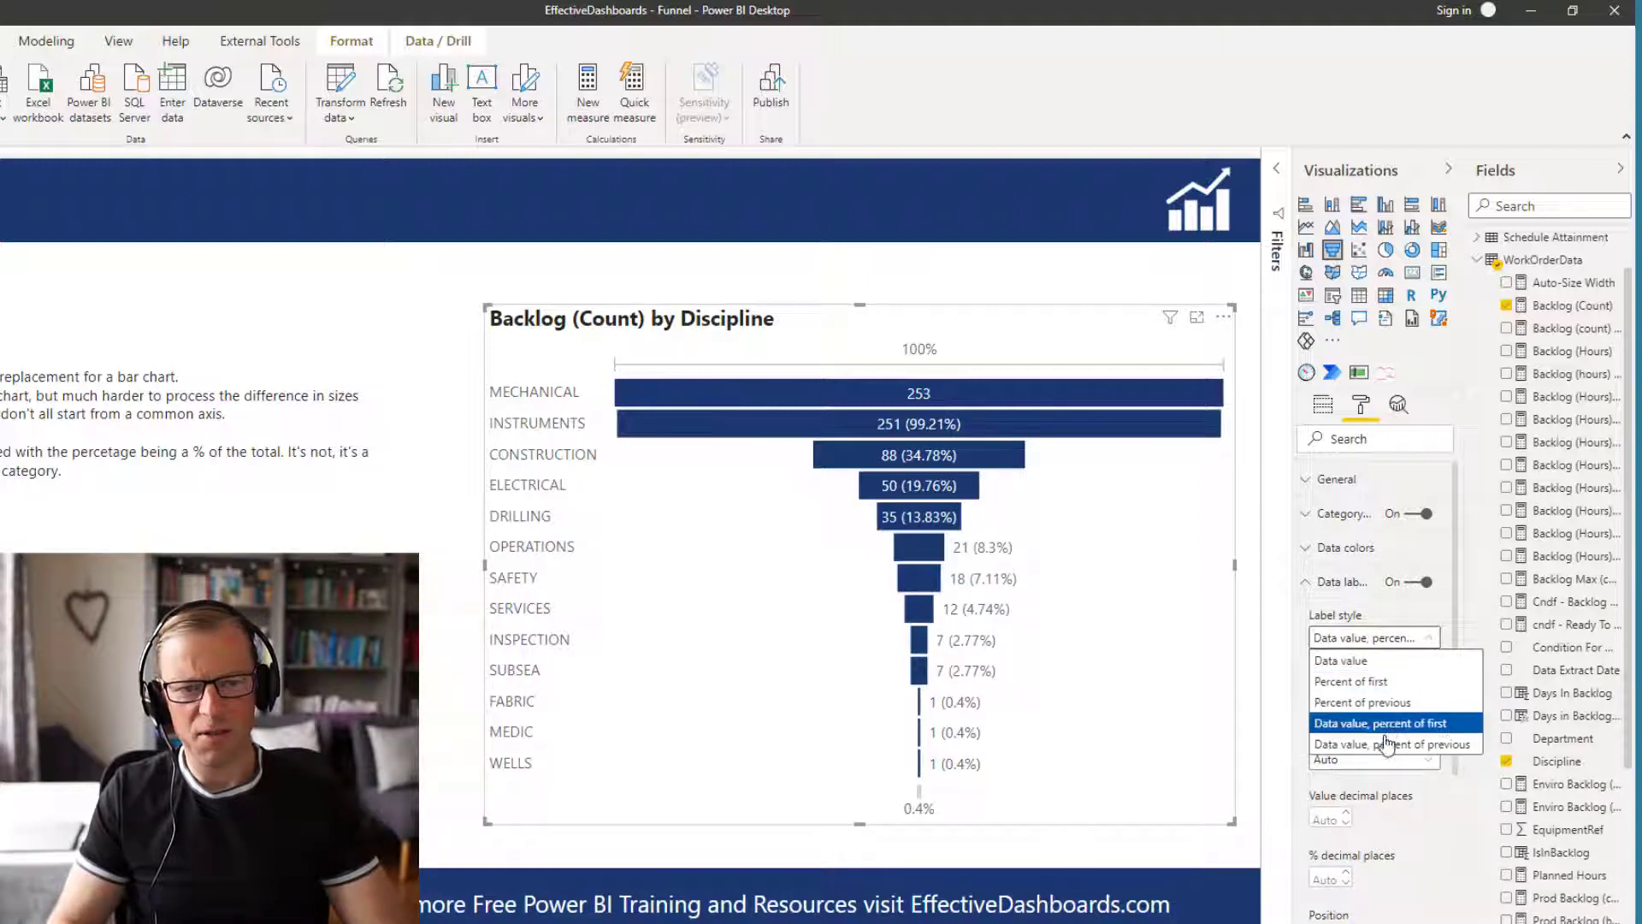
pyautogui.click(1369, 660)
# - Switch off the backlog funnel's conversion tag so the 100% and 0.4% labels disappear
pyautogui.click(1311, 593)
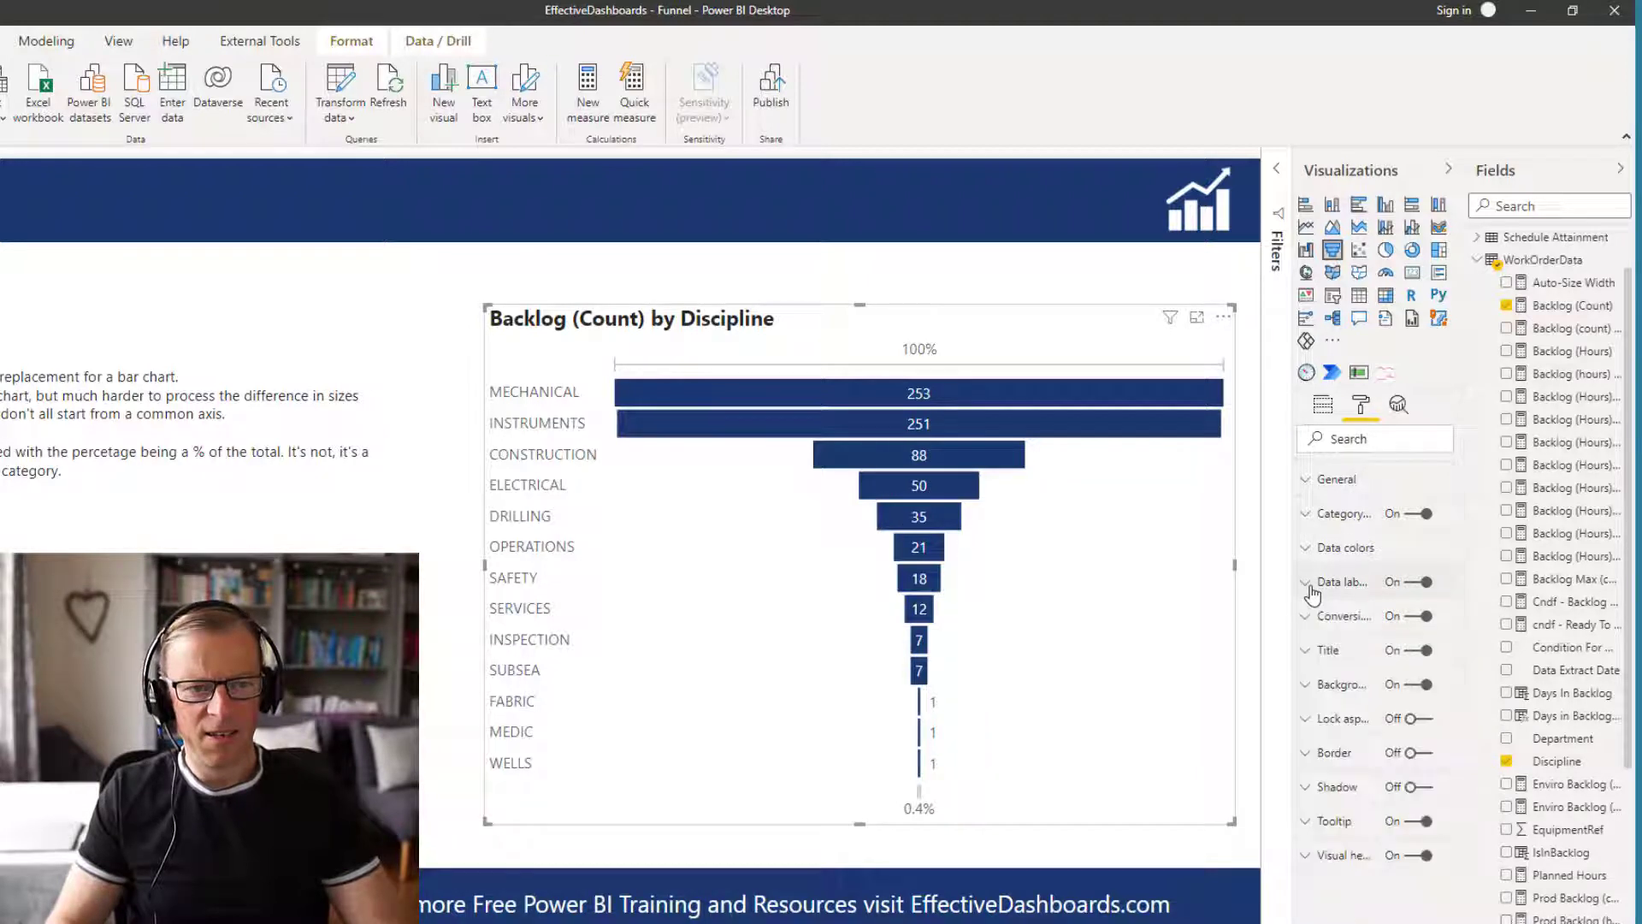
pyautogui.click(1341, 625)
pyautogui.click(1340, 627)
pyautogui.click(1425, 616)
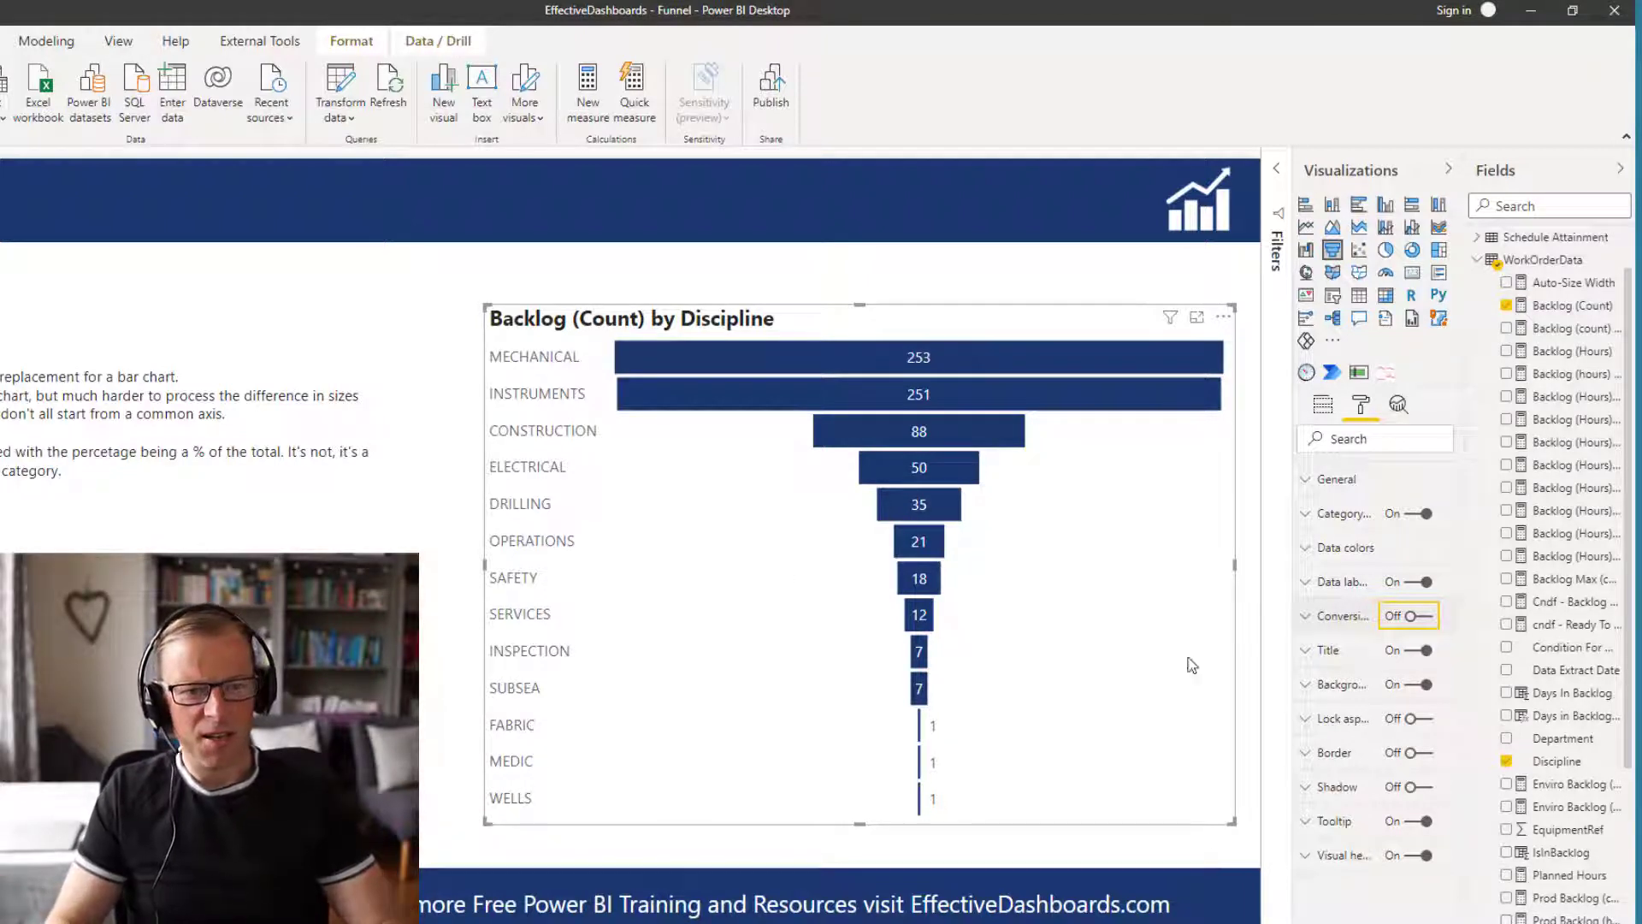
pyautogui.click(1414, 624)
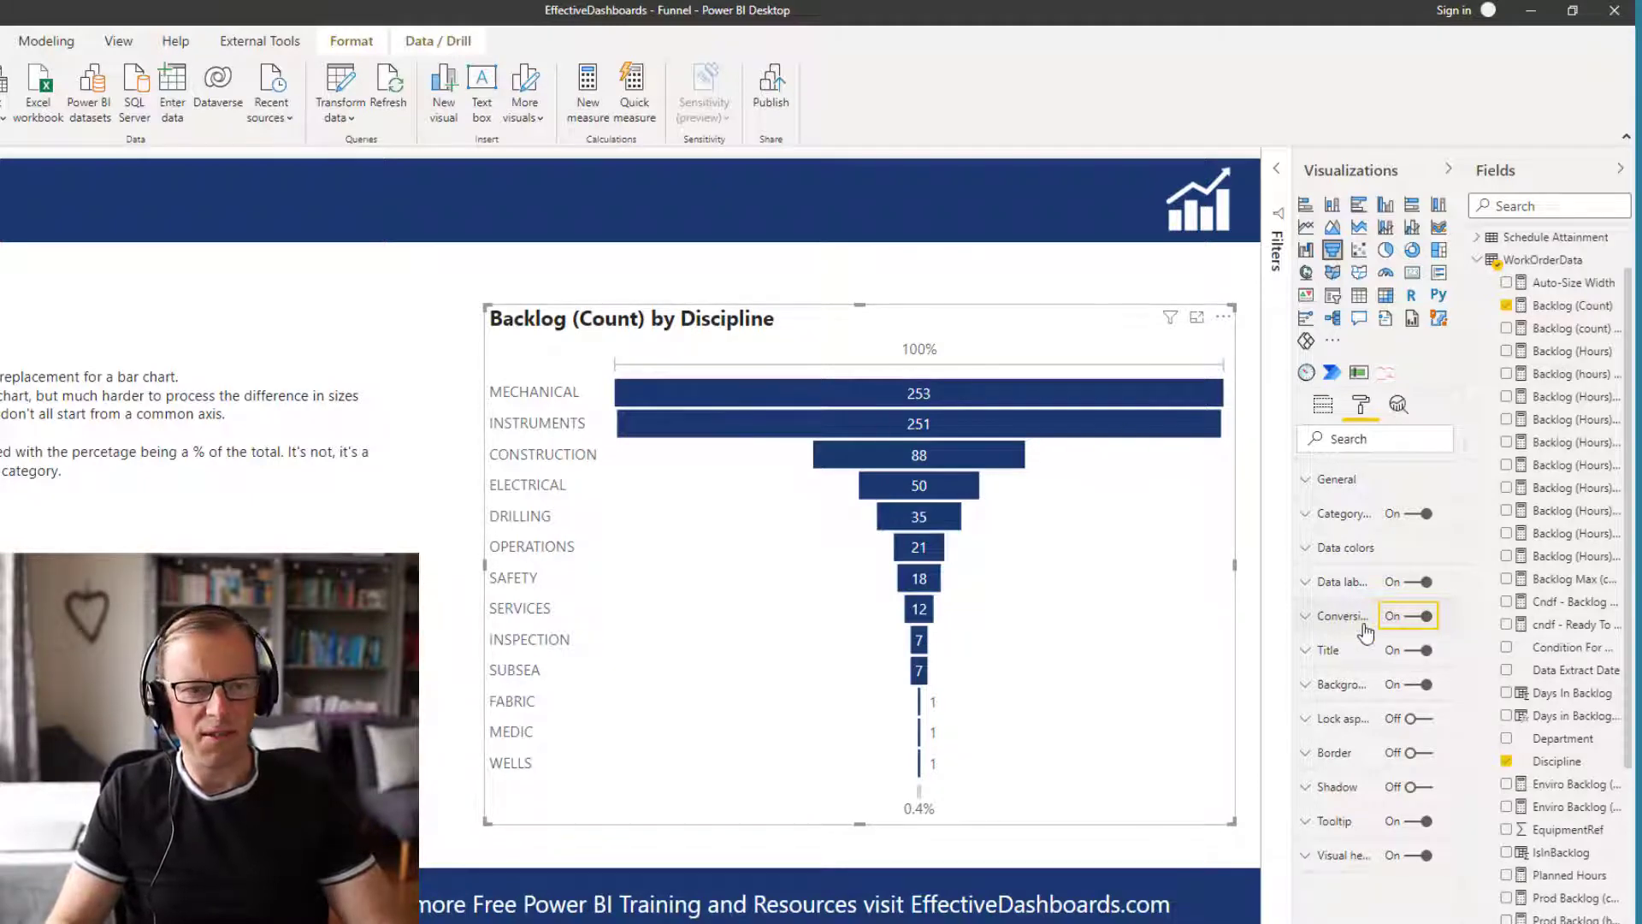
pyautogui.click(1420, 616)
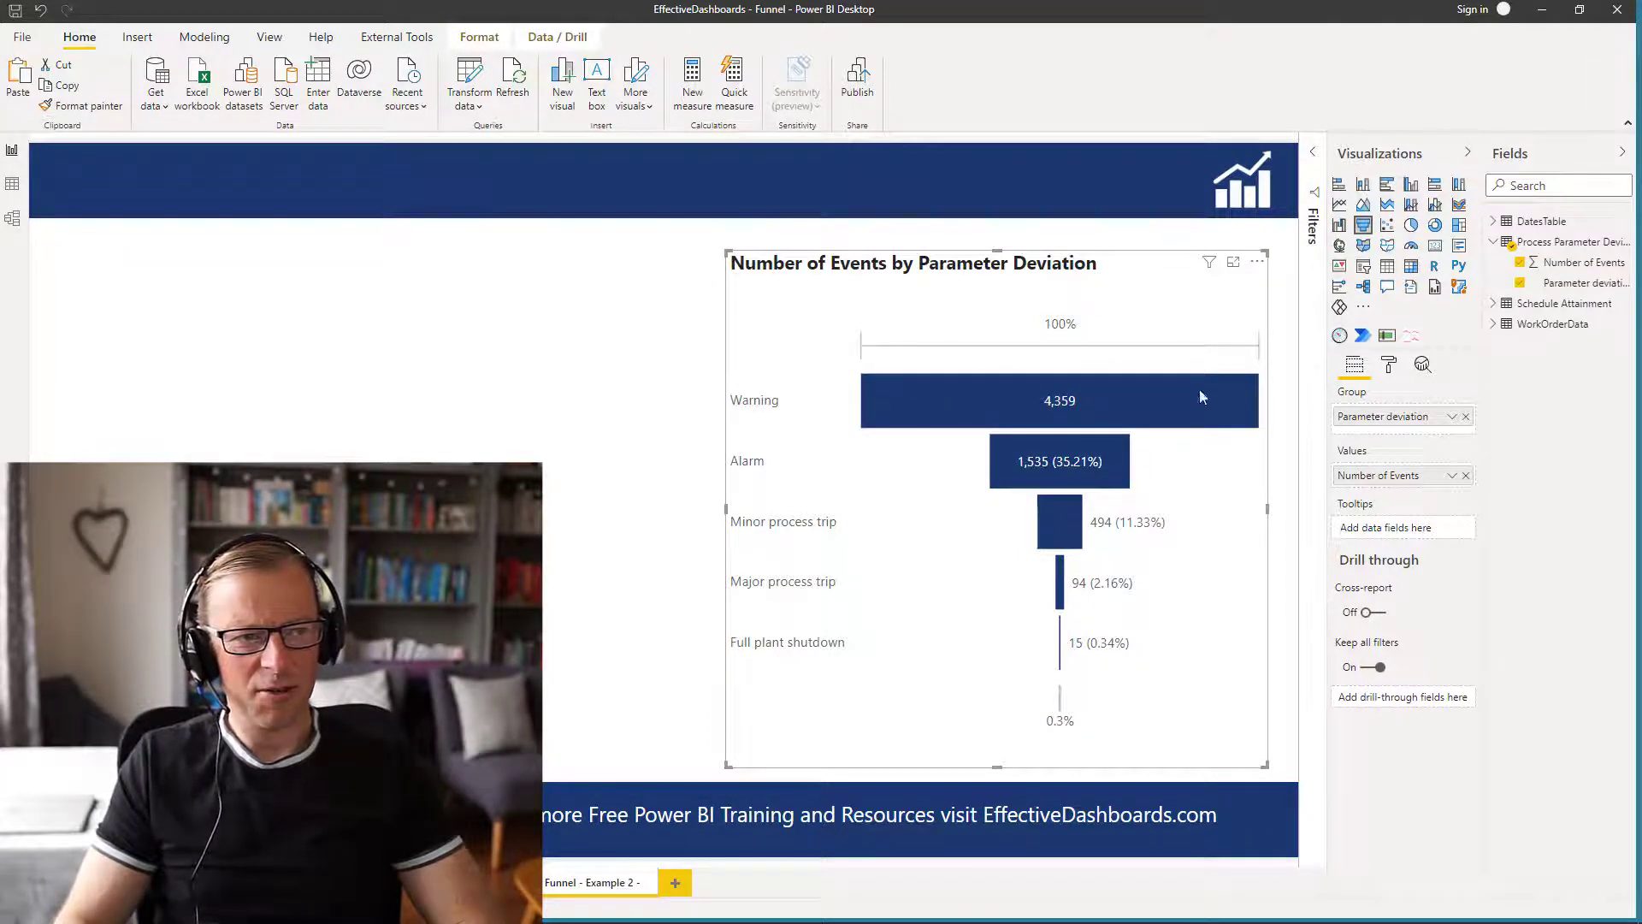
pyautogui.click(1386, 368)
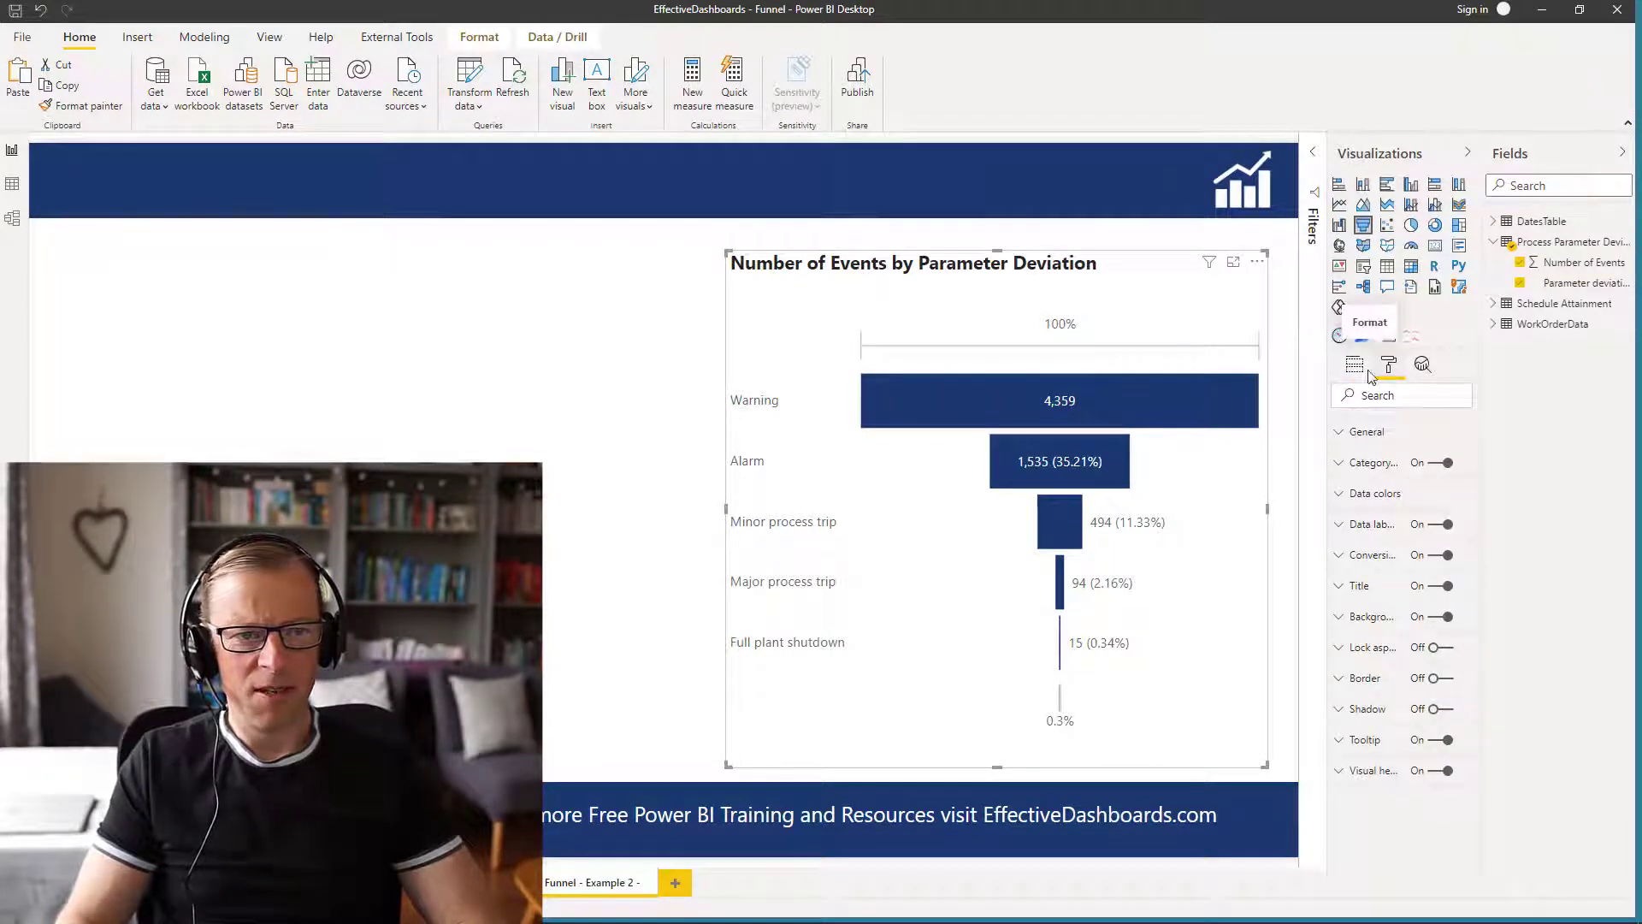
pyautogui.click(1355, 364)
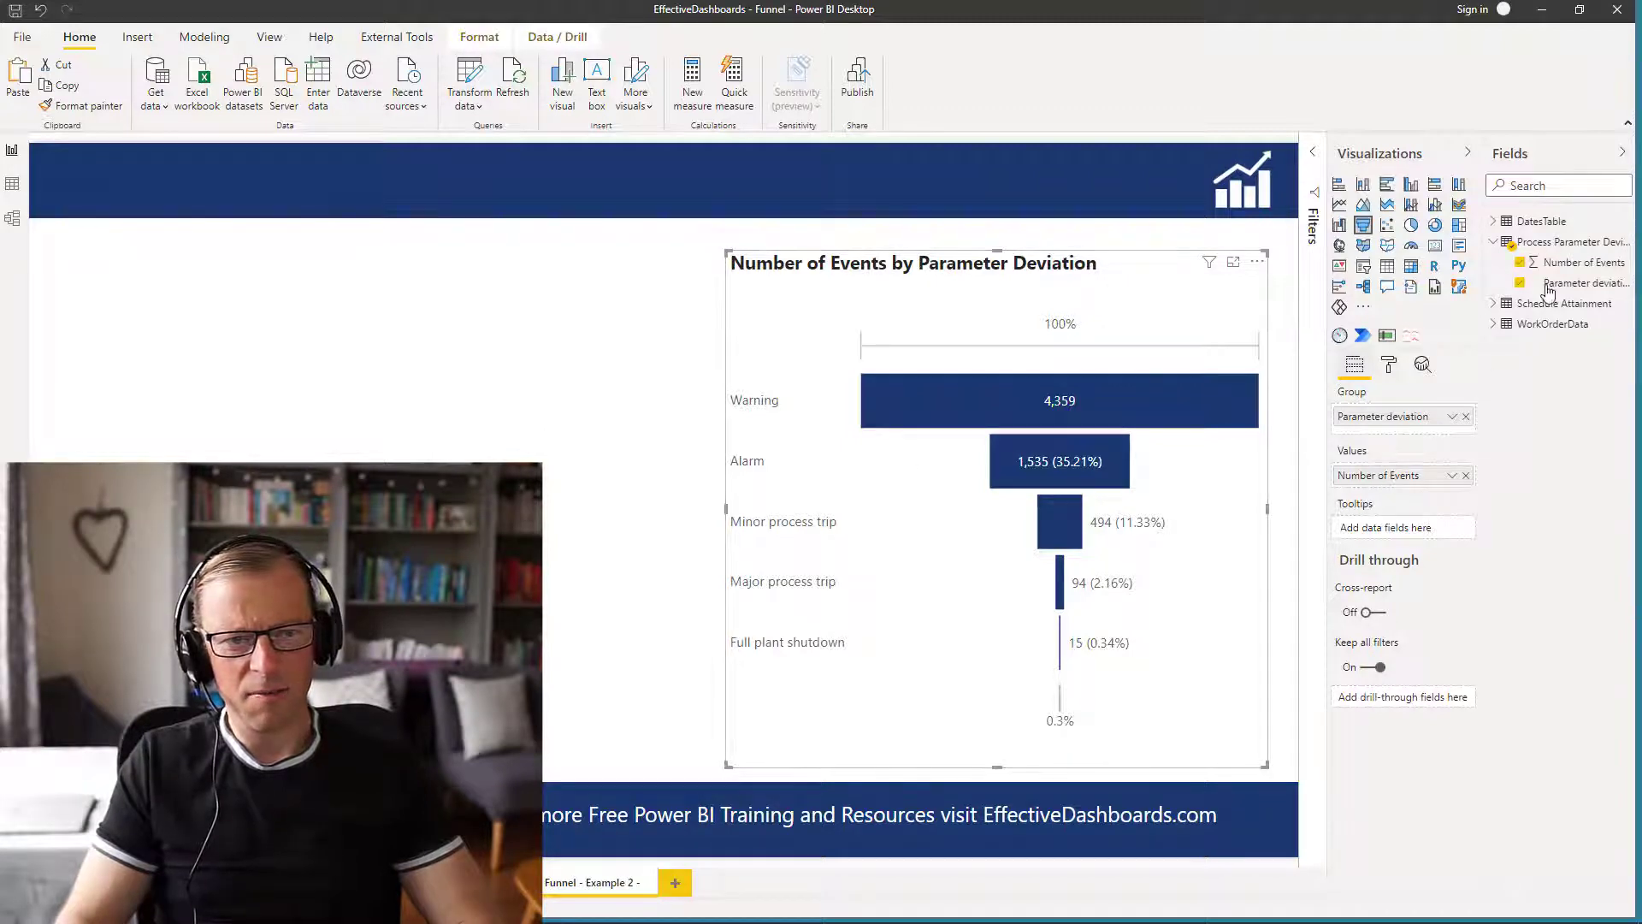
pyautogui.click(13, 184)
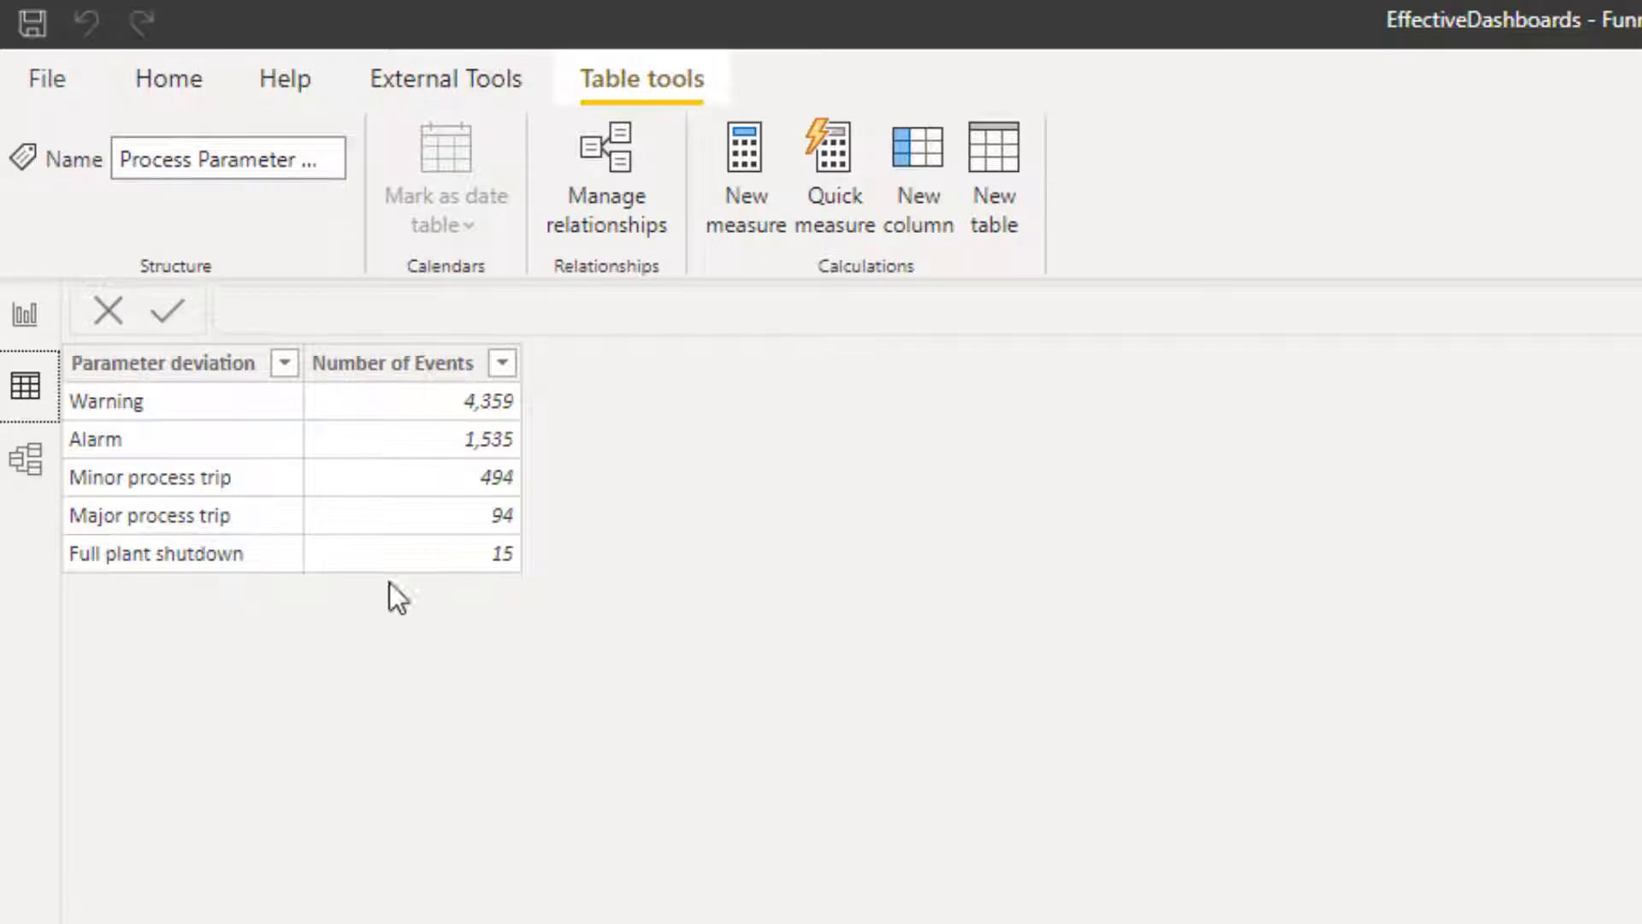
pyautogui.click(24, 315)
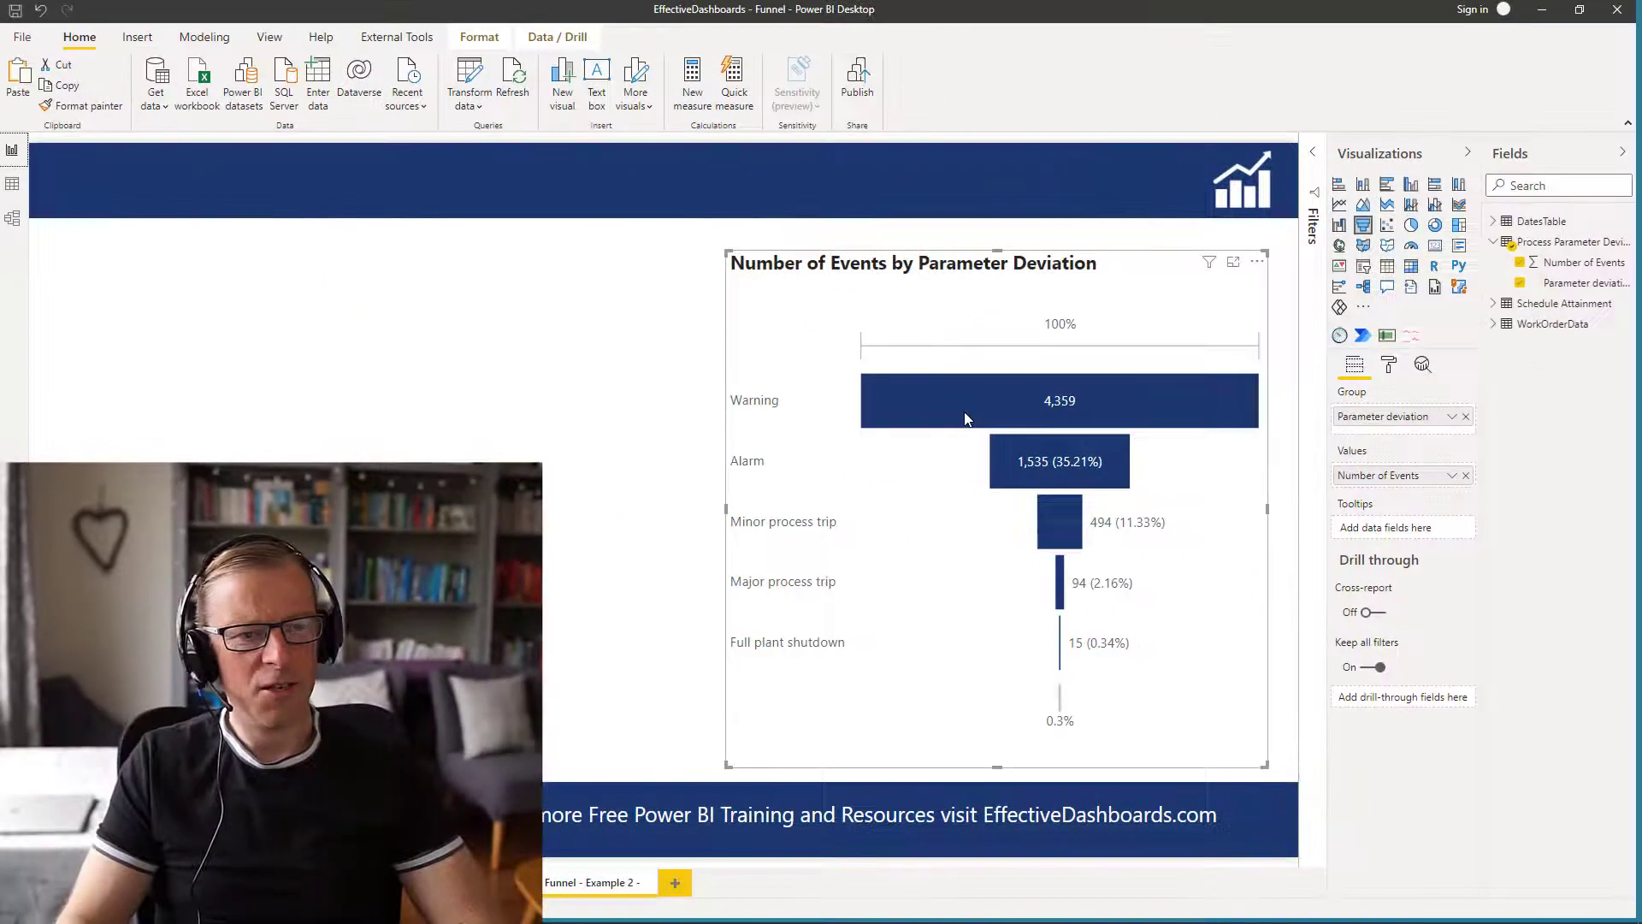
pyautogui.moveTo(964, 413)
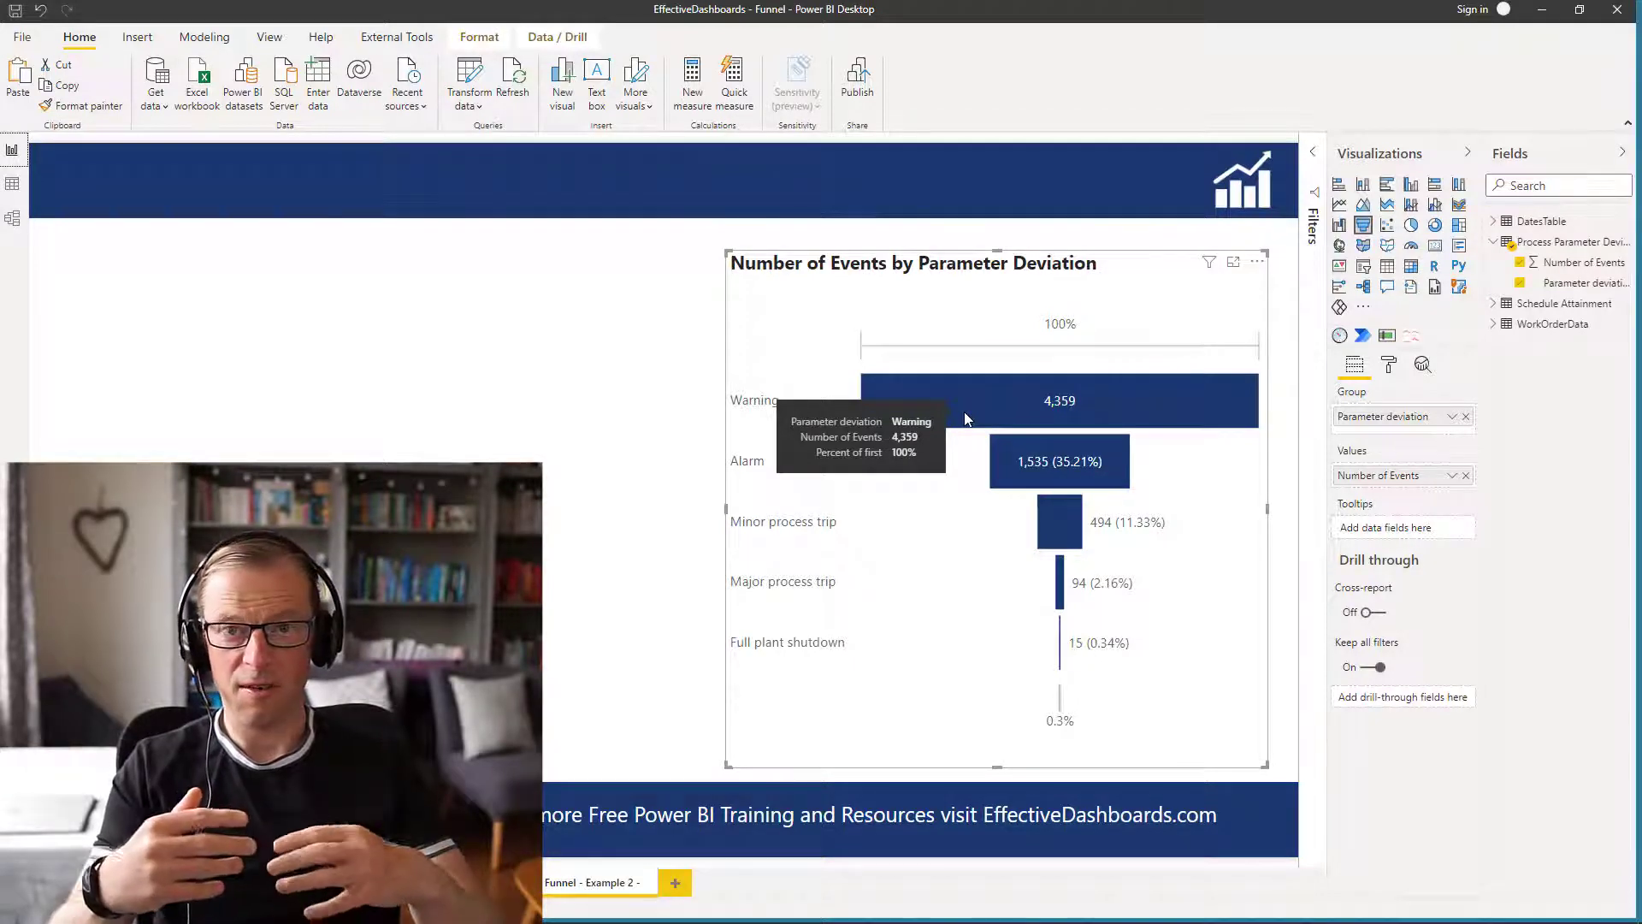
# - Expand the events funnel's Data labels and open Label style, showing data value with percent of first
pyautogui.click(1385, 366)
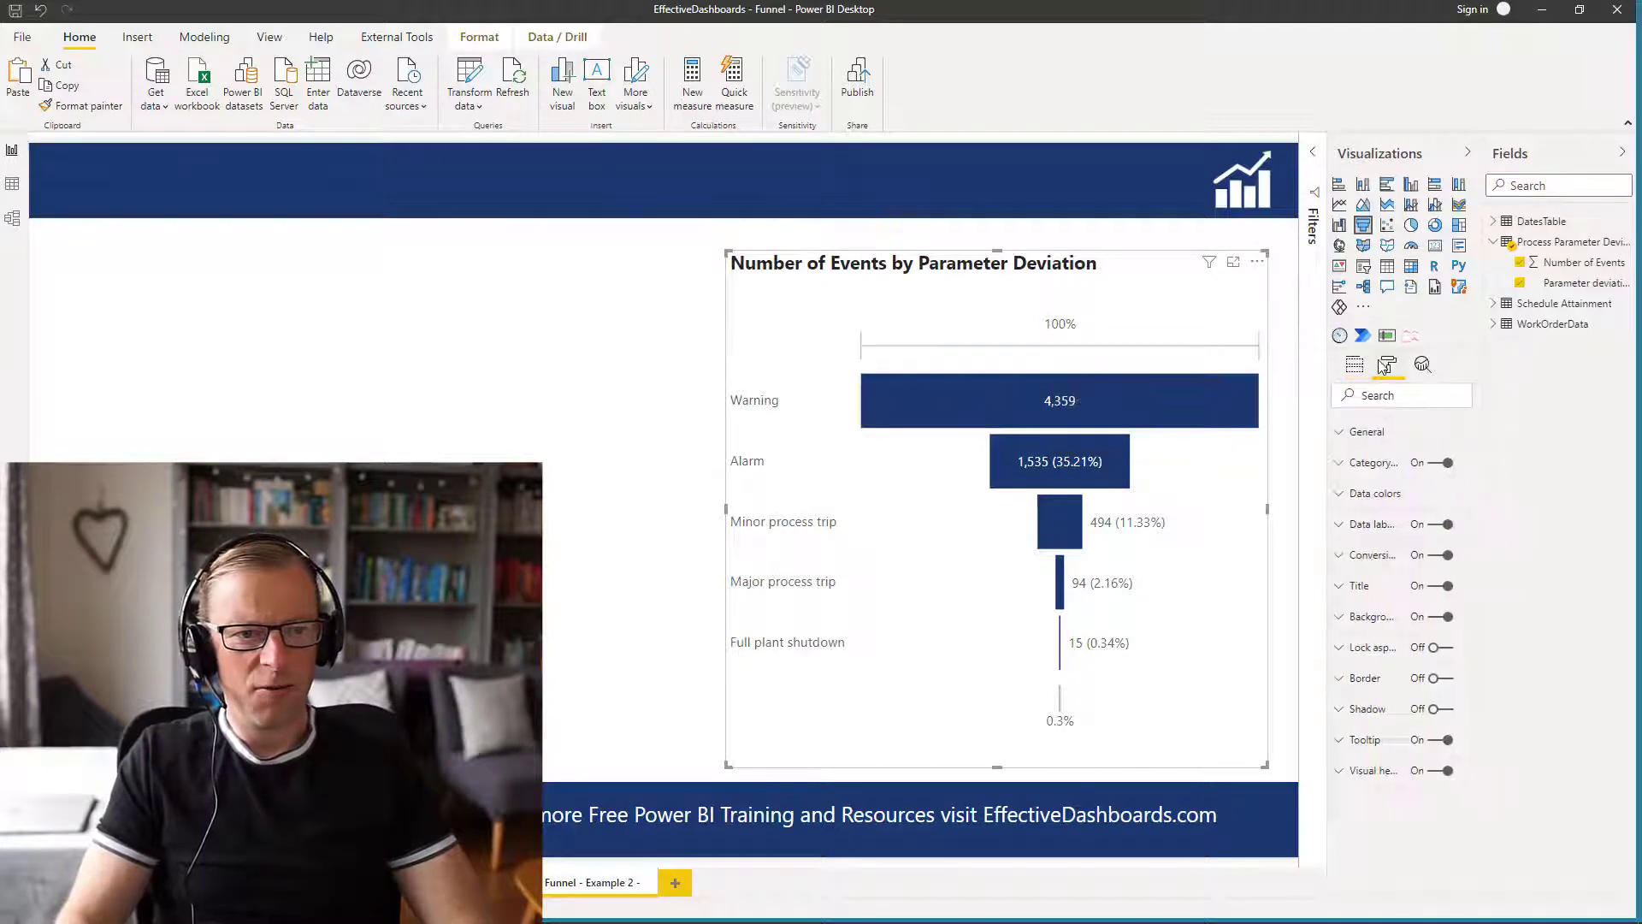
pyautogui.click(1368, 466)
pyautogui.click(1369, 466)
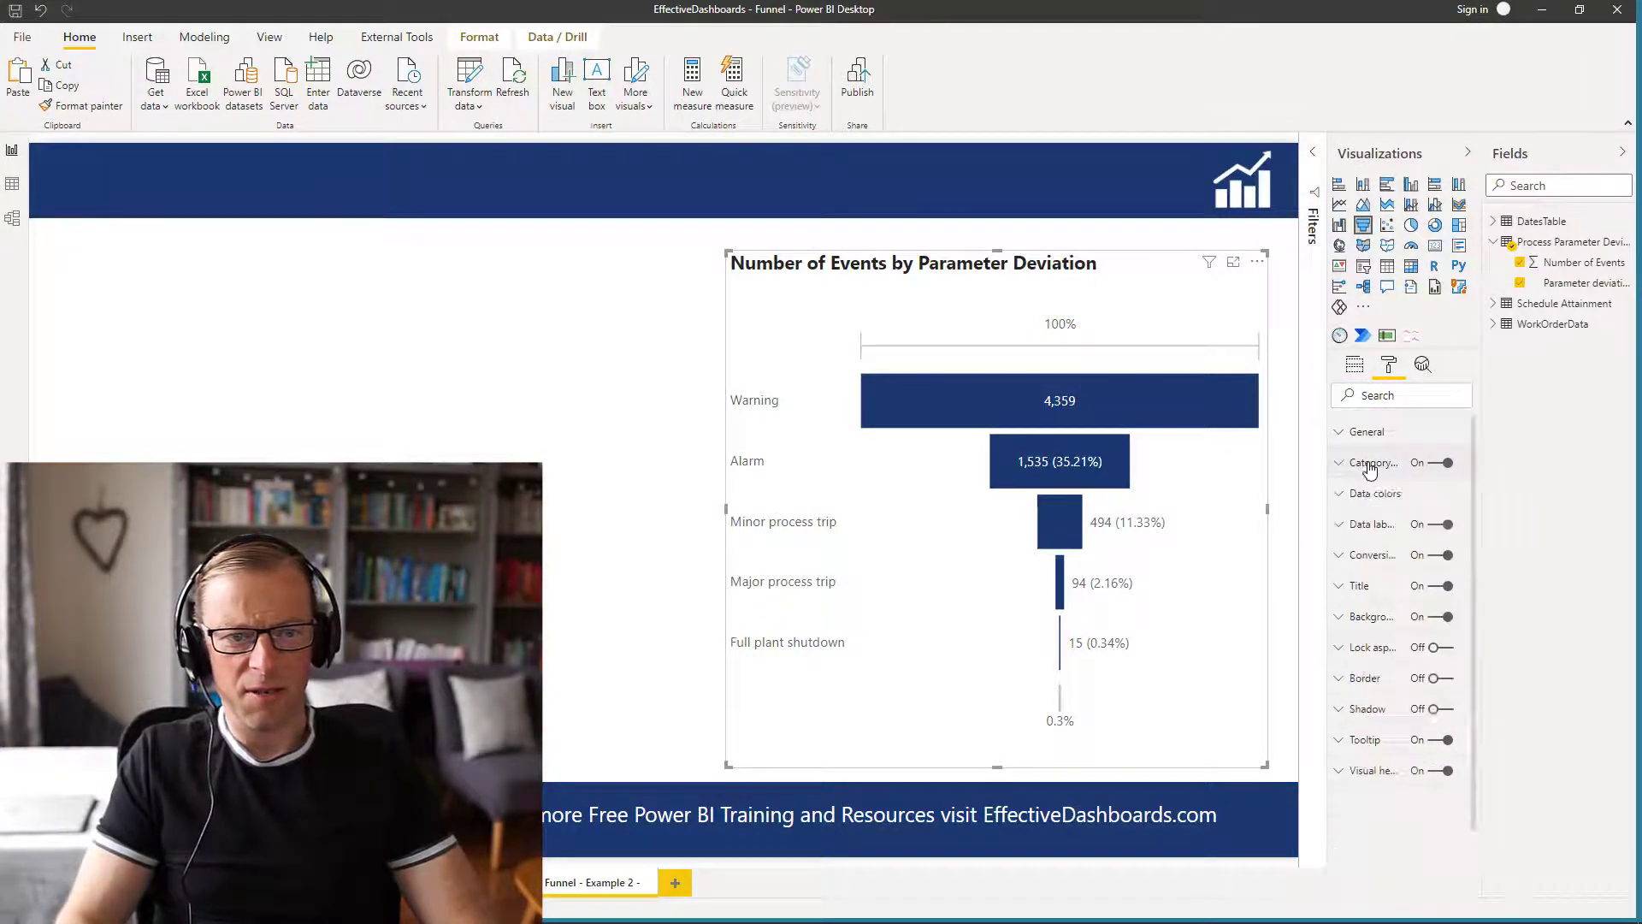
pyautogui.click(1366, 526)
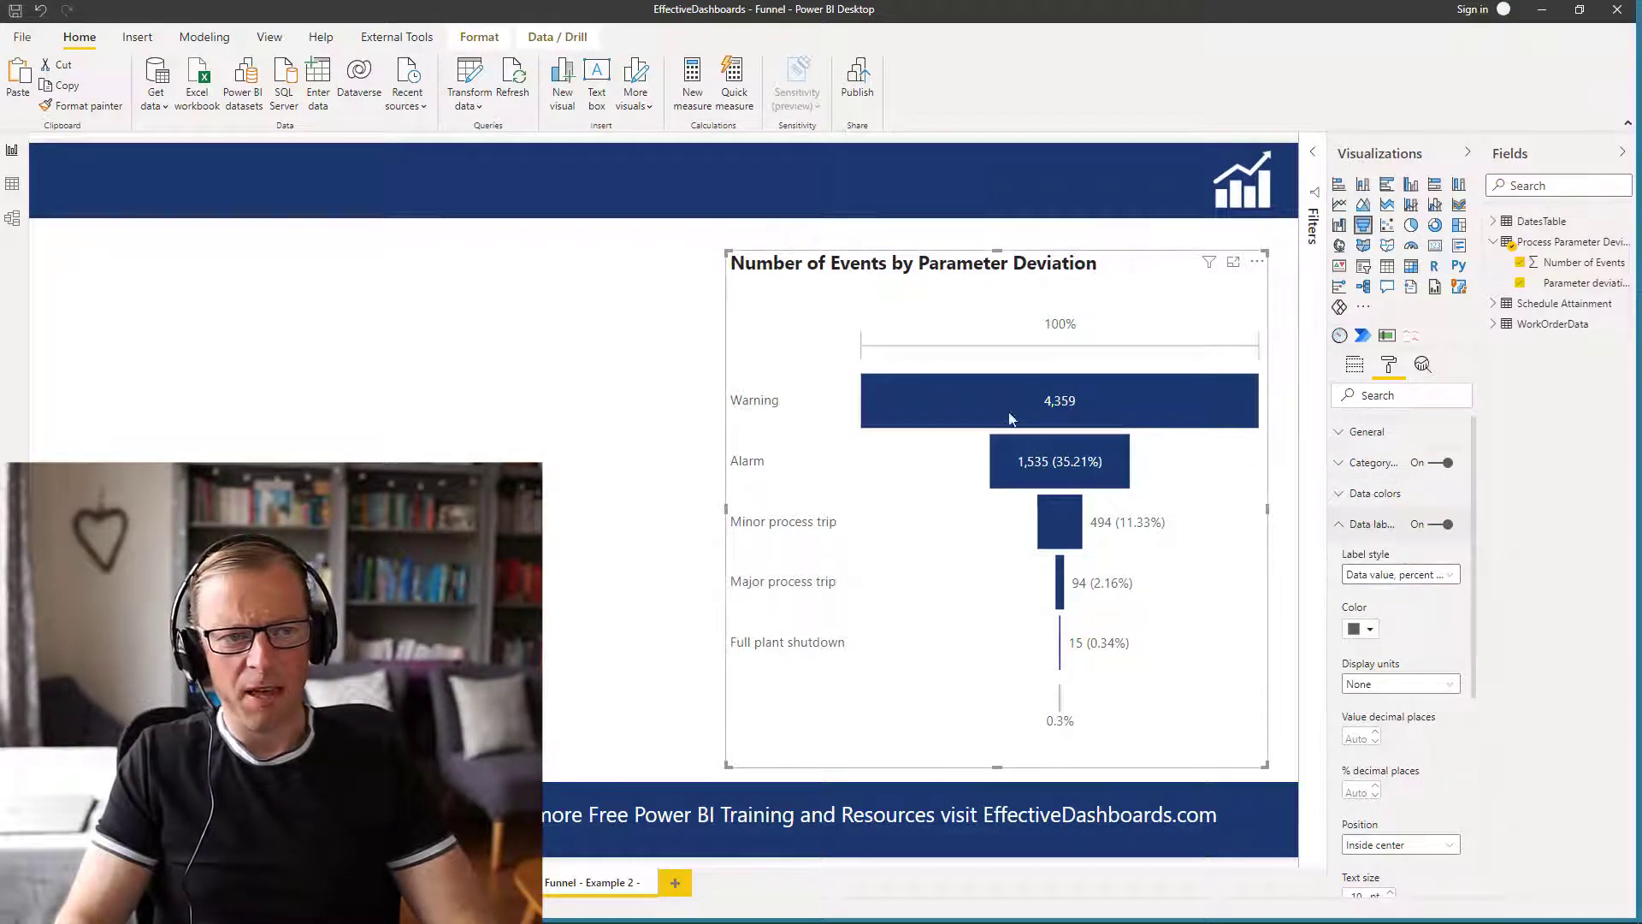
pyautogui.moveTo(1060, 404)
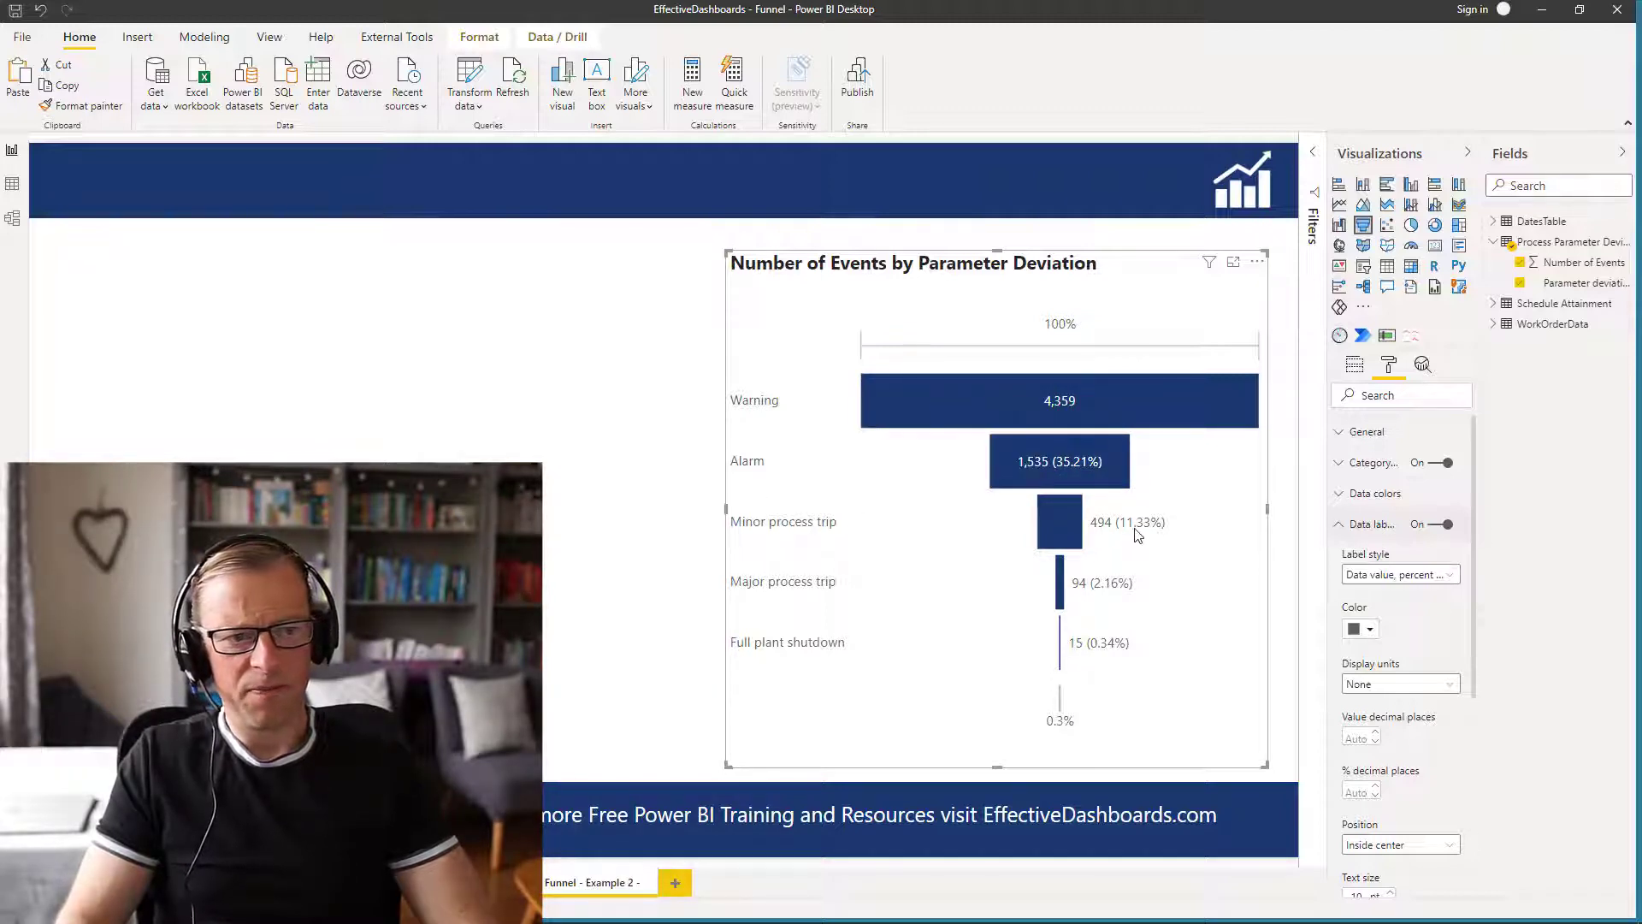
pyautogui.click(1434, 574)
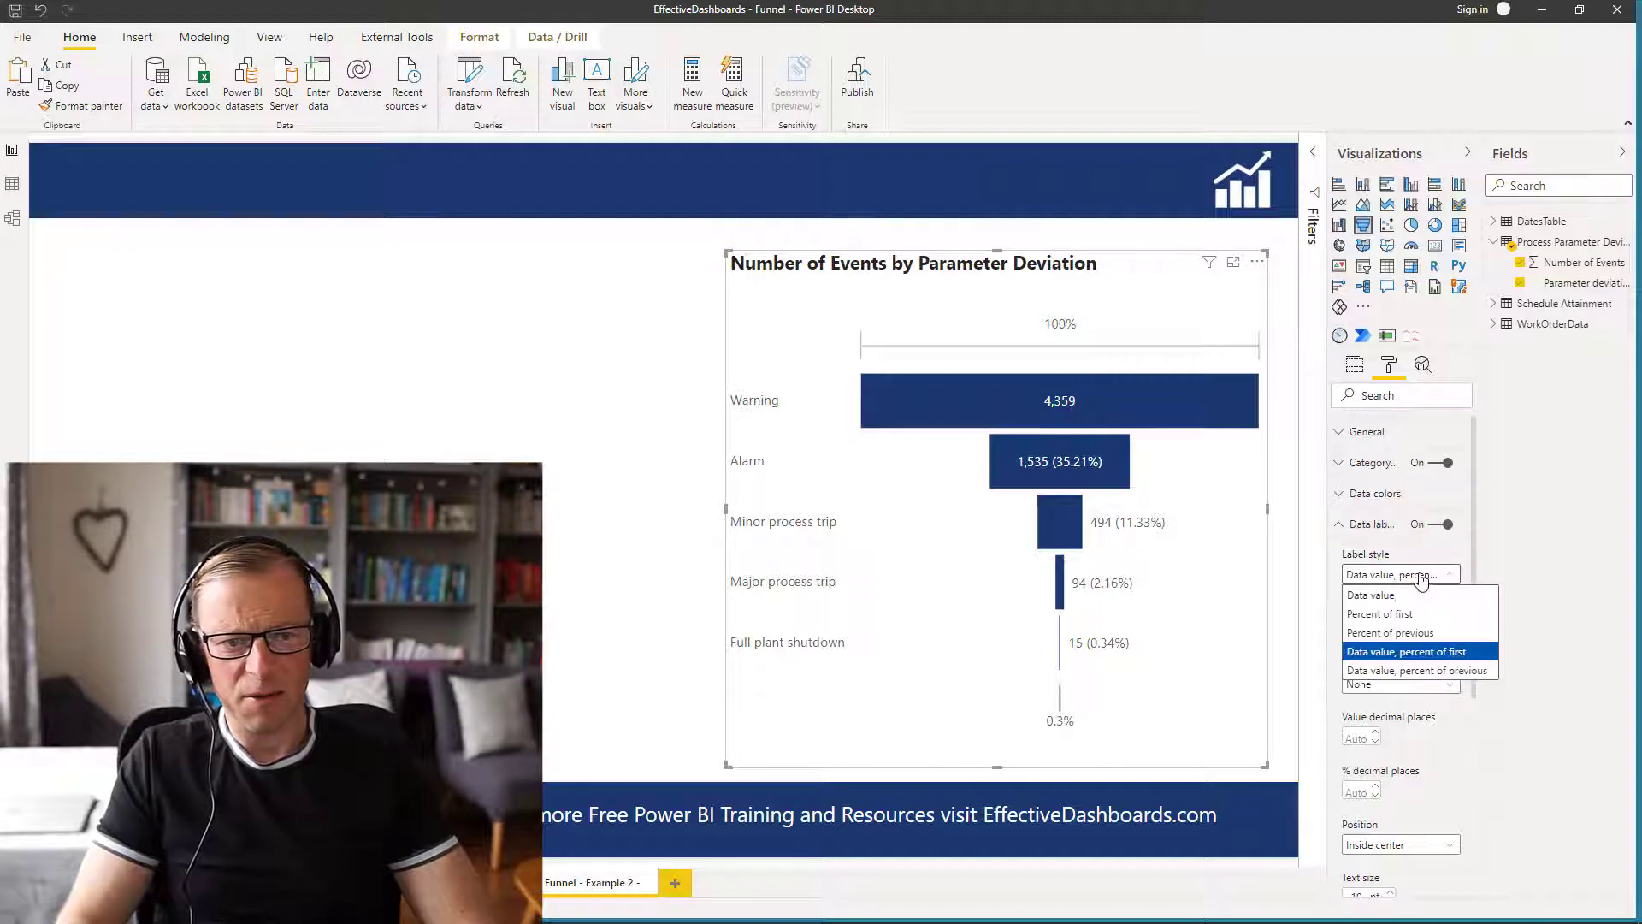